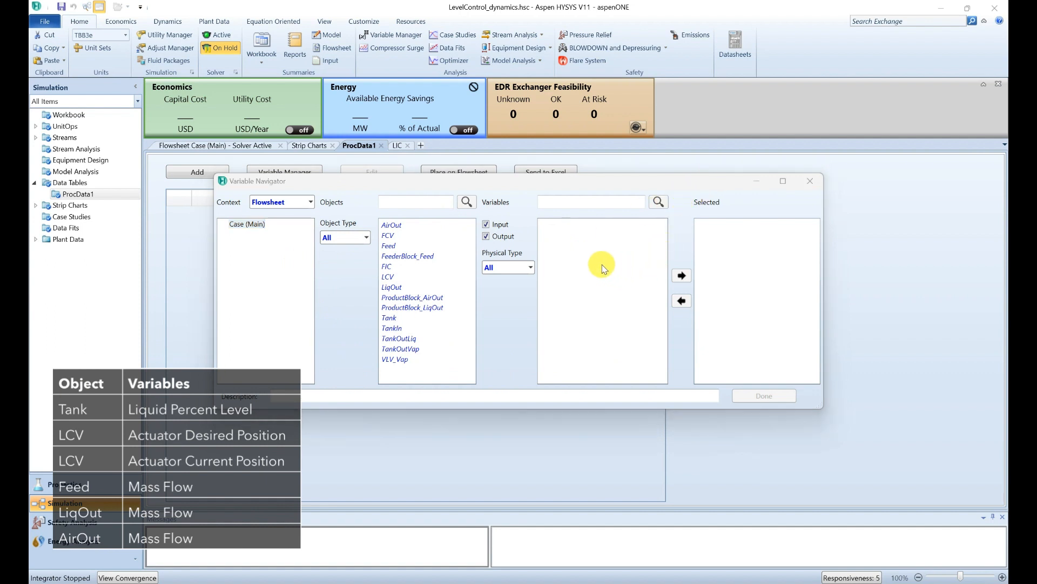
Step: Add the Tank's Liquid Percent Level to the selected variables
click(390, 318)
click(578, 202)
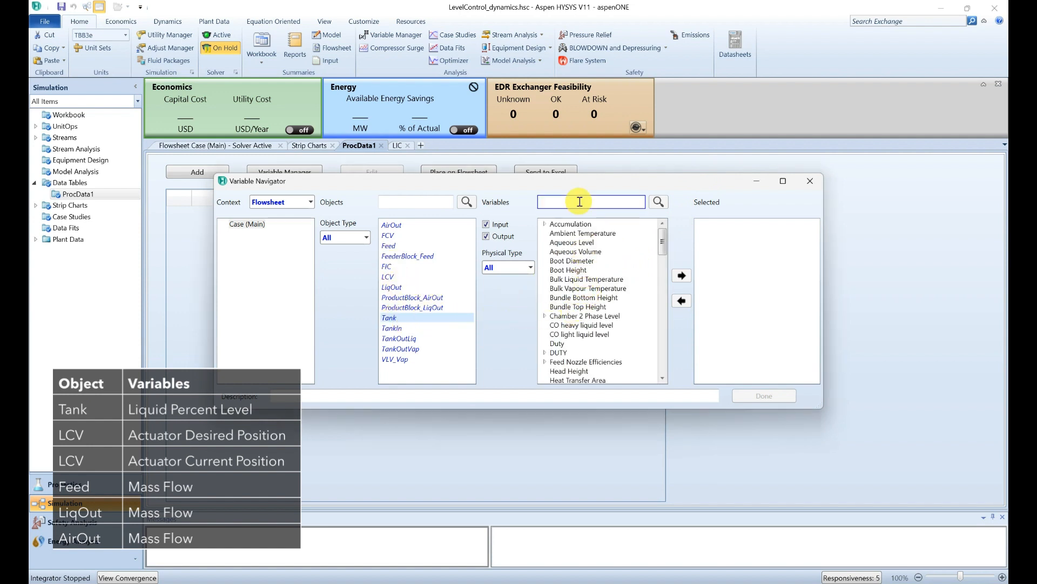
text(level)
double_click(580, 279)
Step: Add LCV's Actuator Desired Position and Actuator Current Position to the selected variables
click(432, 198)
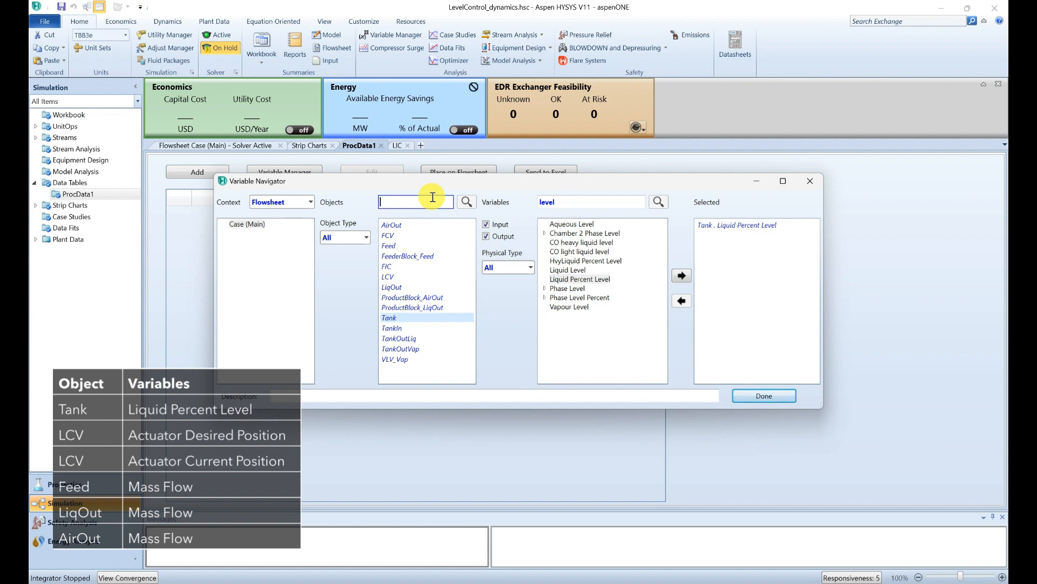
text(lcv)
click(440, 223)
drag(563, 203, 485, 203)
key(BackSpace)
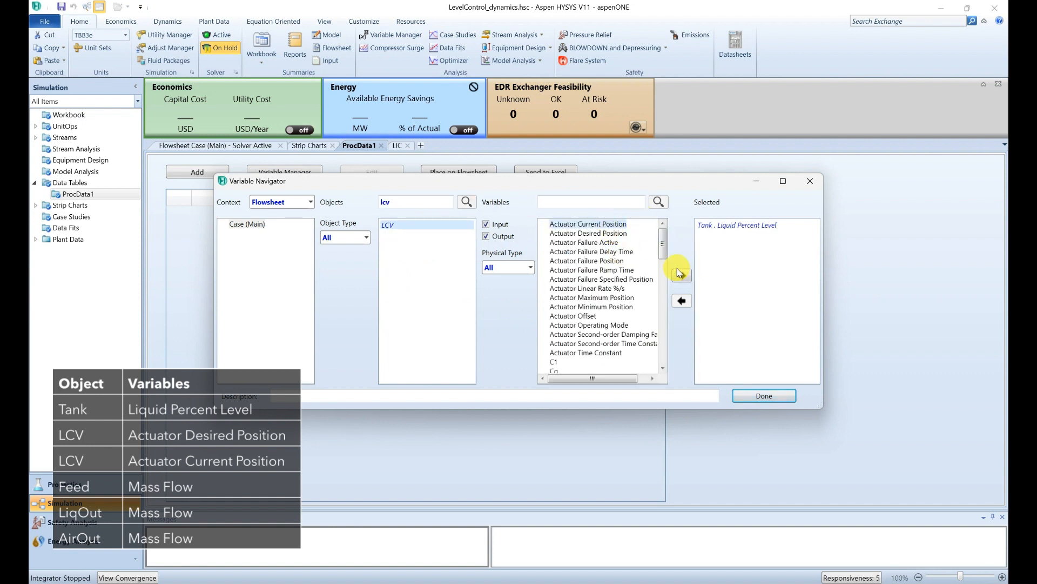
double_click(594, 233)
click(588, 224)
click(680, 275)
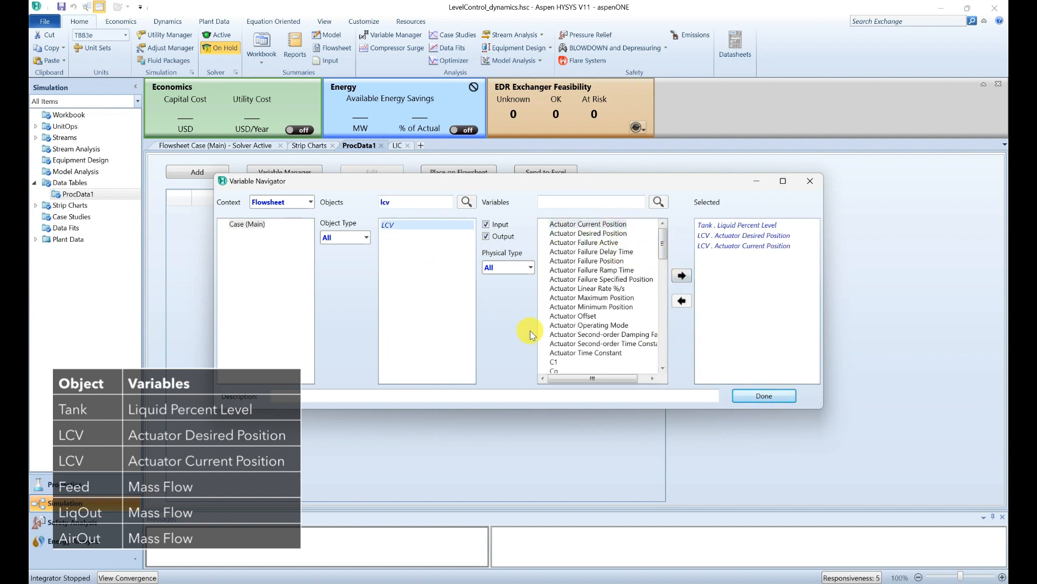
Step: Add the Mass Flow of Feed, LiqOut and AirOut to the selected variables
drag(386, 202, 329, 198)
key(Delete)
key(Delete)
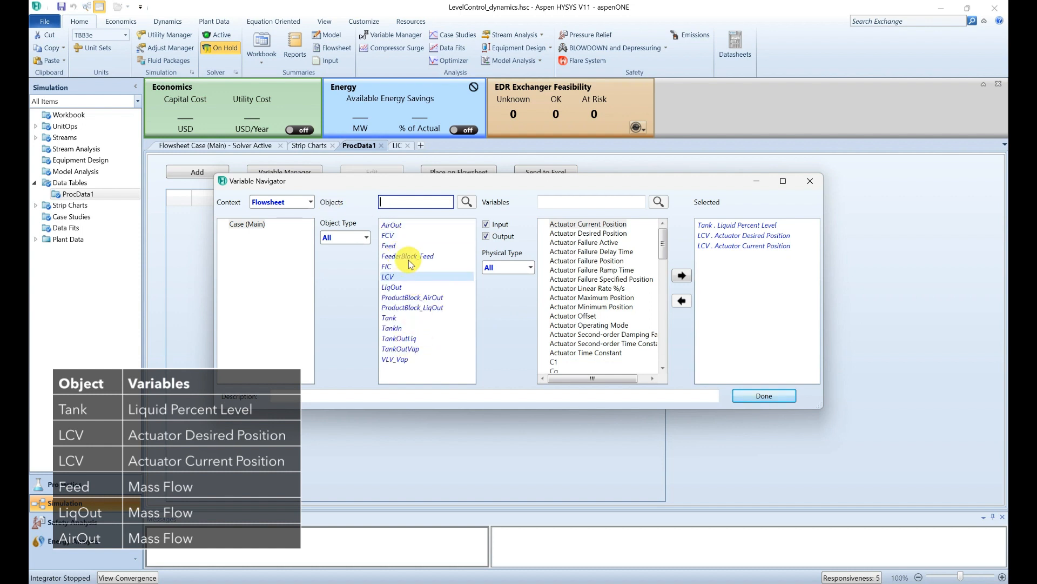
click(389, 245)
click(578, 202)
text(mass flow)
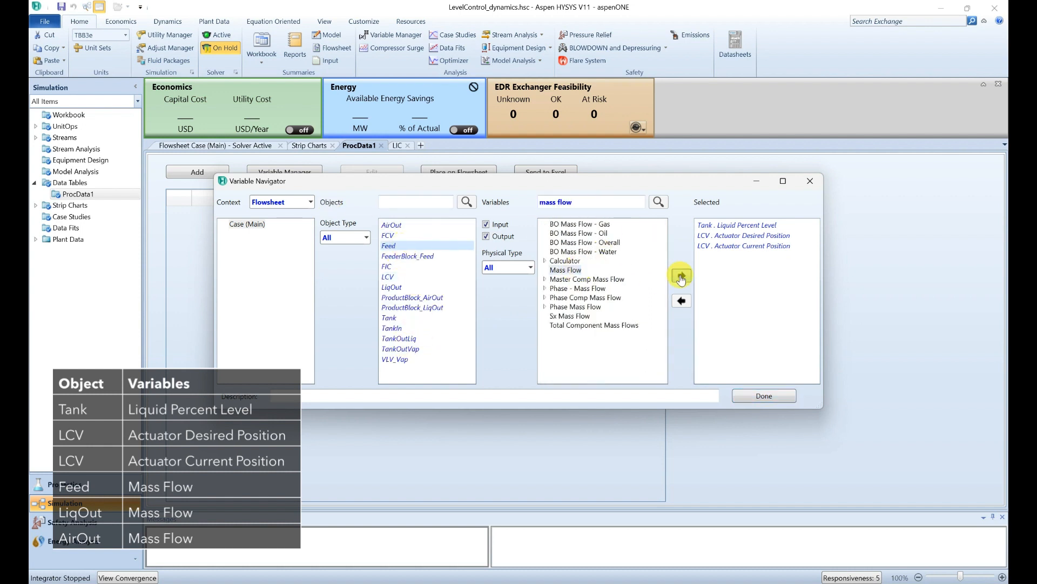
click(681, 276)
click(392, 287)
click(681, 276)
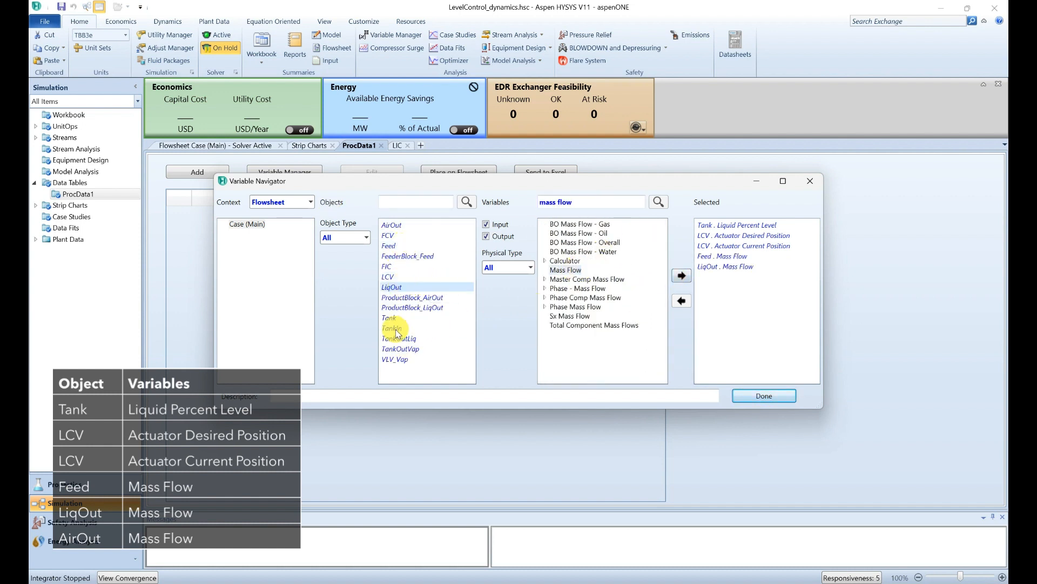
click(420, 225)
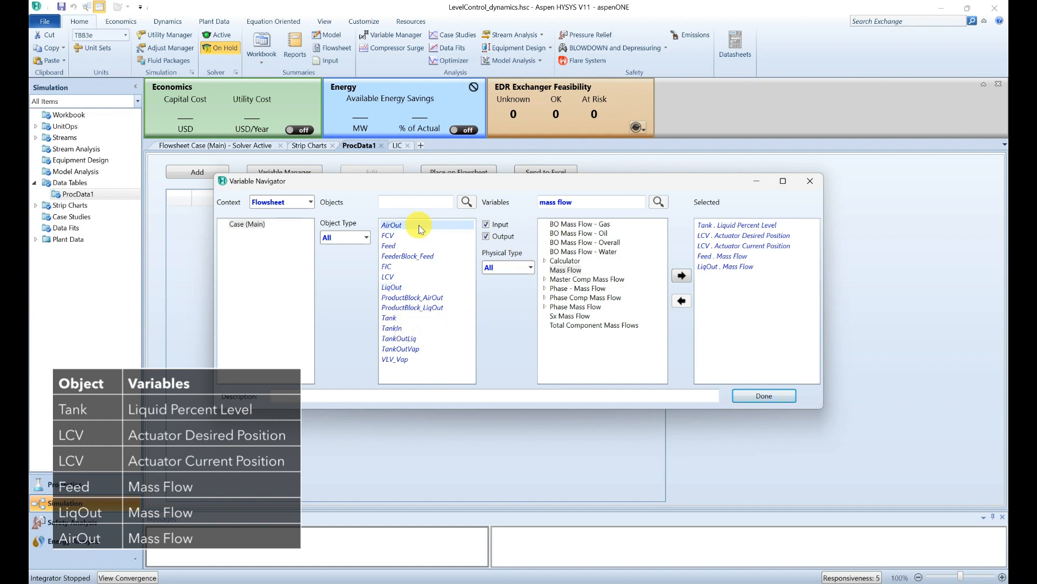
click(681, 277)
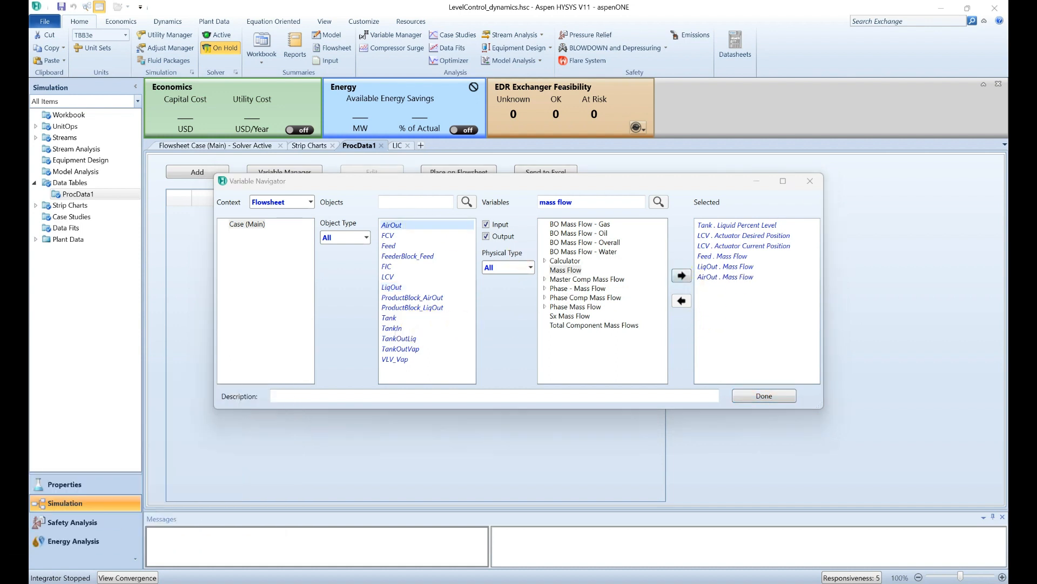
Step: Close the navigator and tag the first three rows TK.Level, LCV.DesPos and LCV.ActPos
click(769, 398)
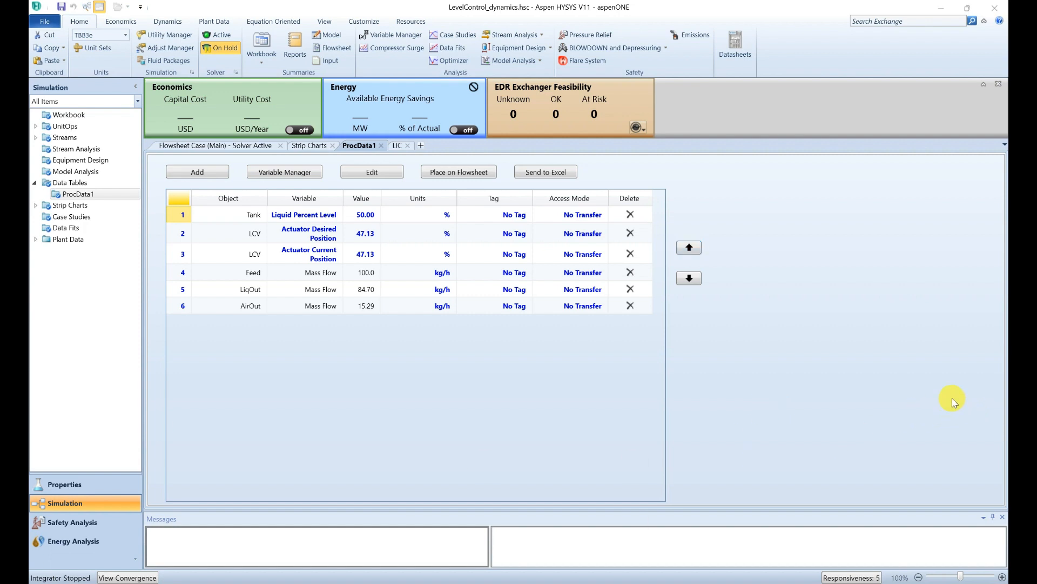
click(515, 216)
text(TK.Level)
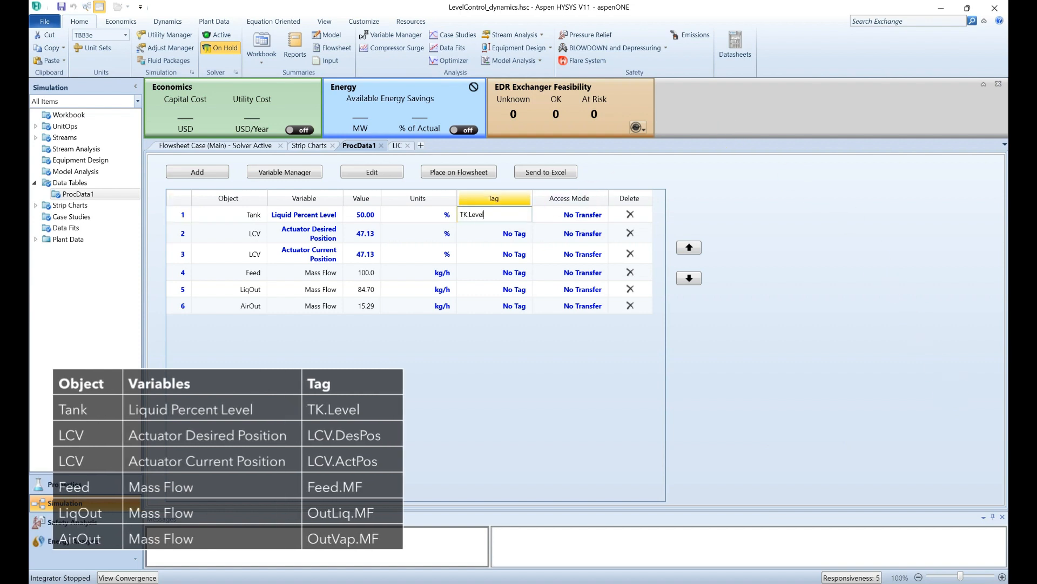
key(Return)
text(LCV.De)
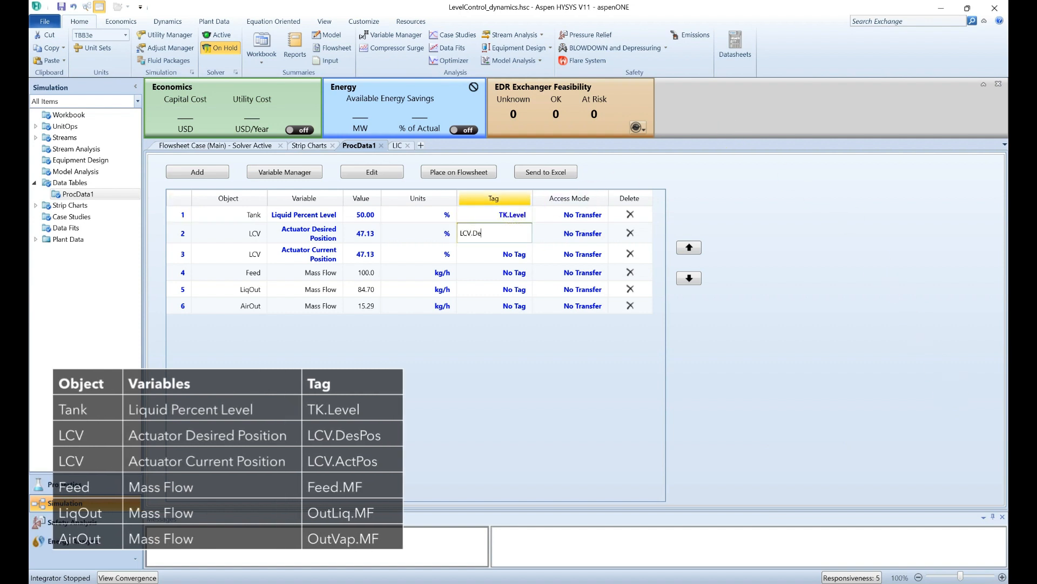
text(sPos)
key(Return)
text(LCV.ActPos)
key(Return)
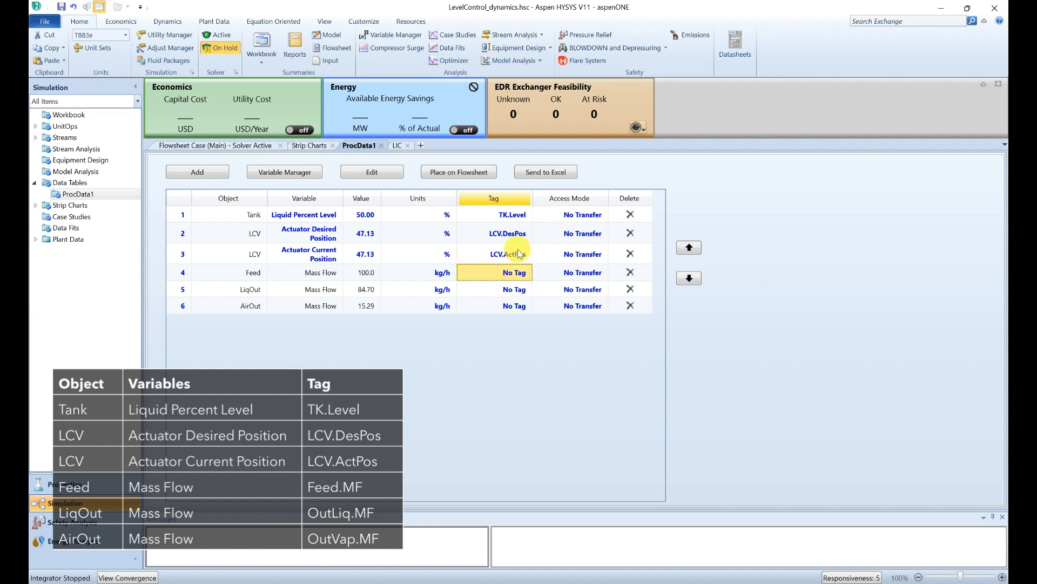
Step: Tag the three mass flow rows Feed.MF, OutLiq.MF and OutVap.MF
text(Feed.MF)
key(Return)
text(OutLiq.M)
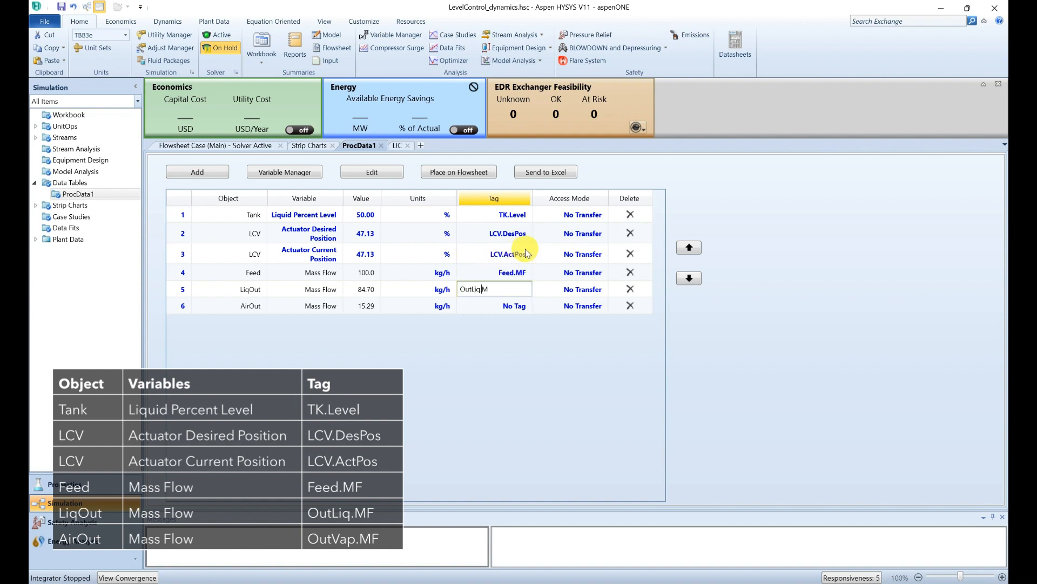
text(F)
key(Return)
text(OutVap.MF)
key(Return)
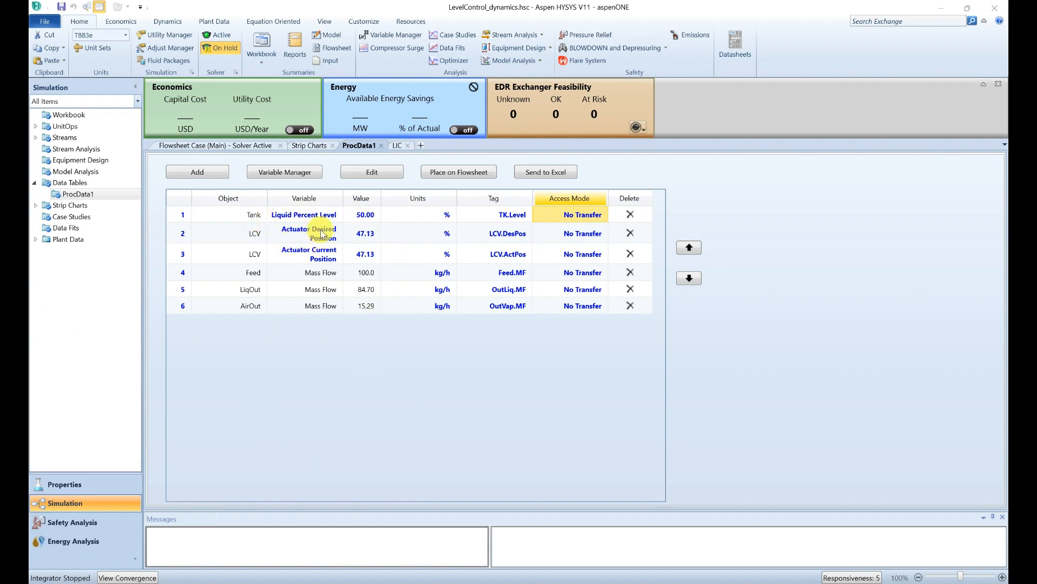
Step: Set the LCV Actuator Desired Position access mode to Read/Write
click(543, 238)
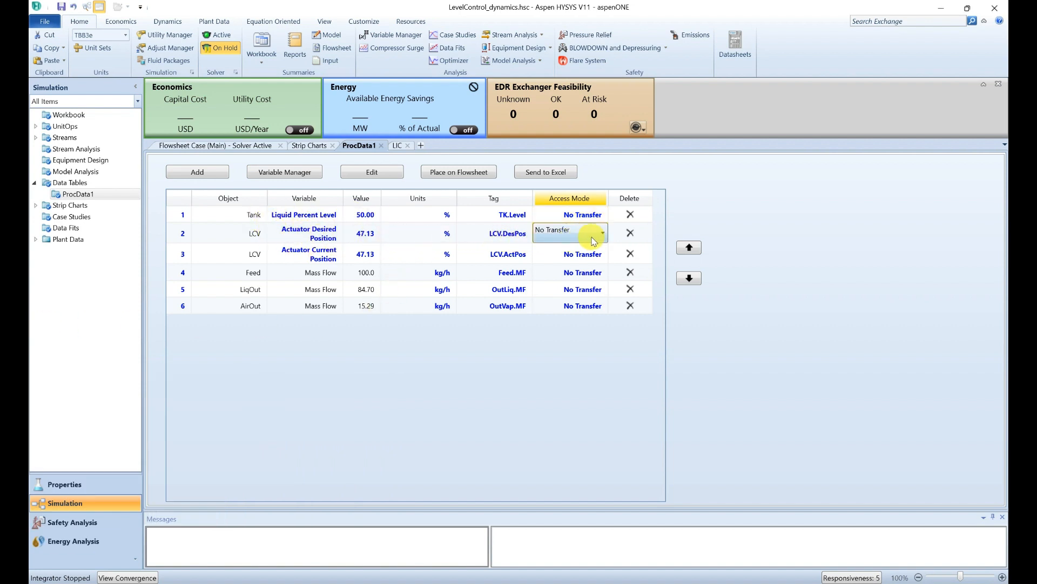
click(603, 235)
click(581, 282)
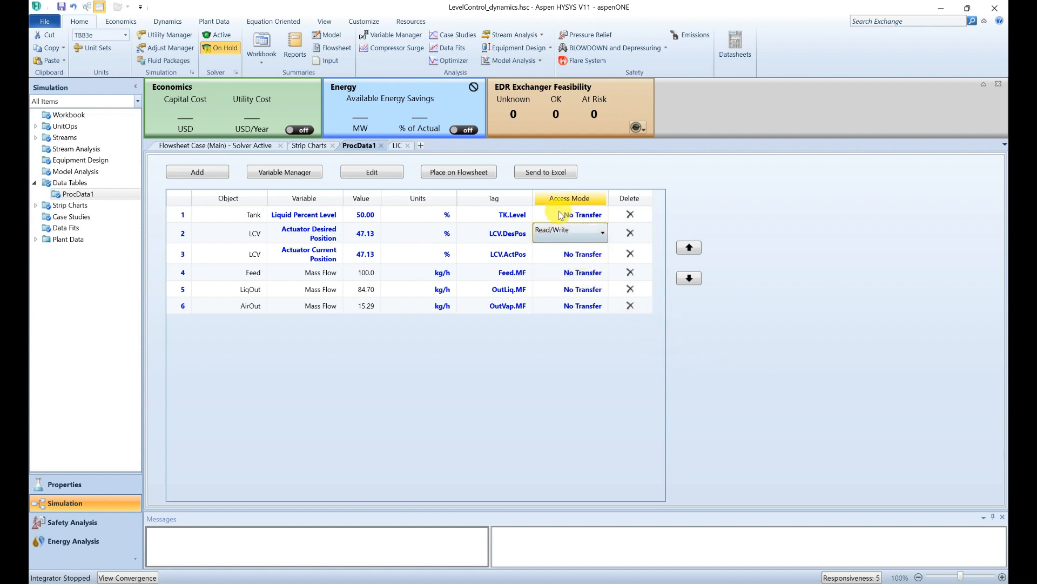
Step: Set the Tank level and LCV current position access modes to Read
click(603, 216)
click(604, 216)
click(597, 238)
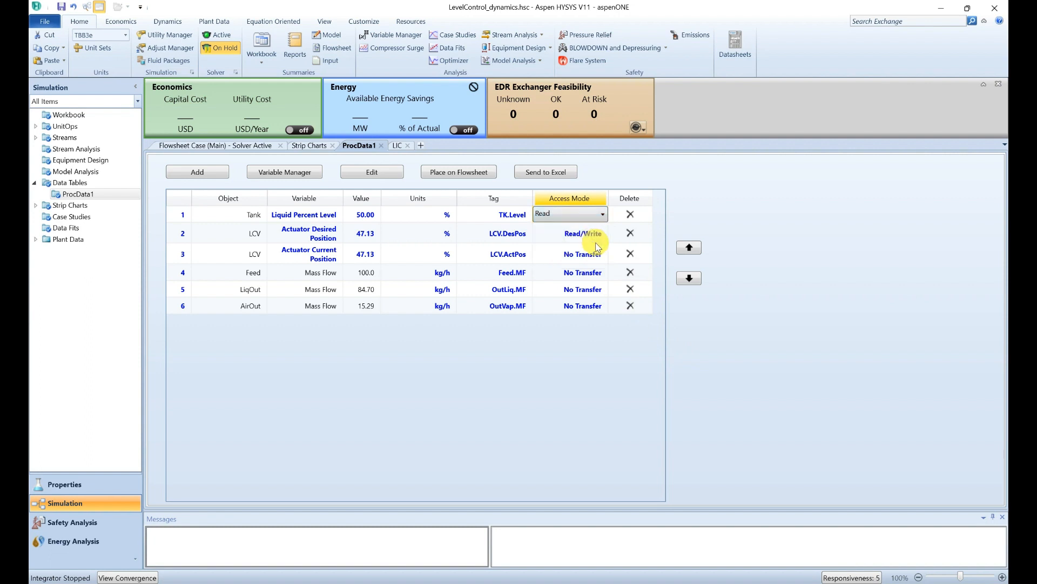
click(604, 260)
click(604, 260)
click(594, 277)
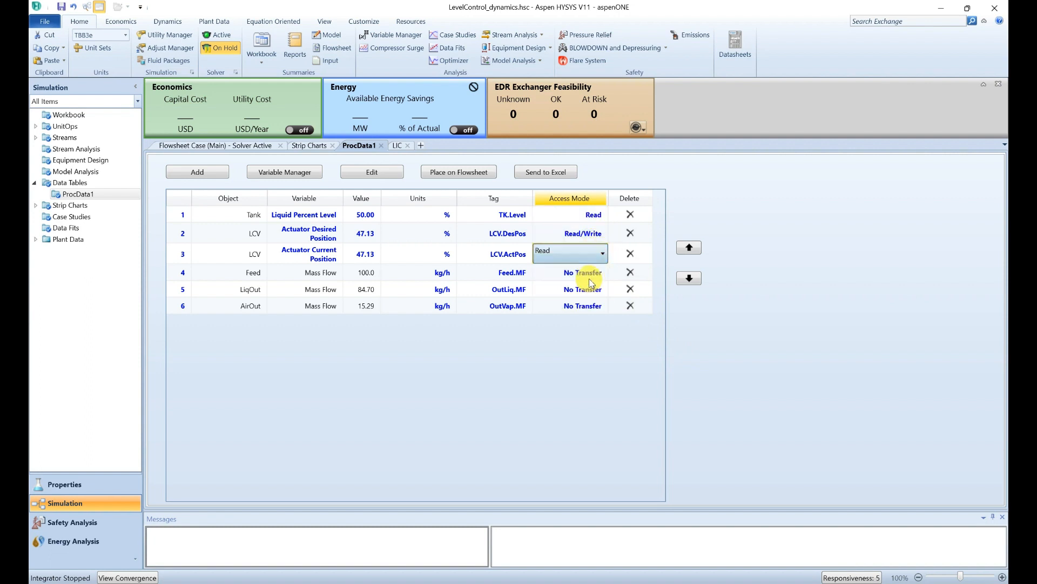
Step: Set the Feed, LiqOut and AirOut mass flow access modes to Read
click(601, 273)
click(601, 272)
click(595, 296)
click(599, 289)
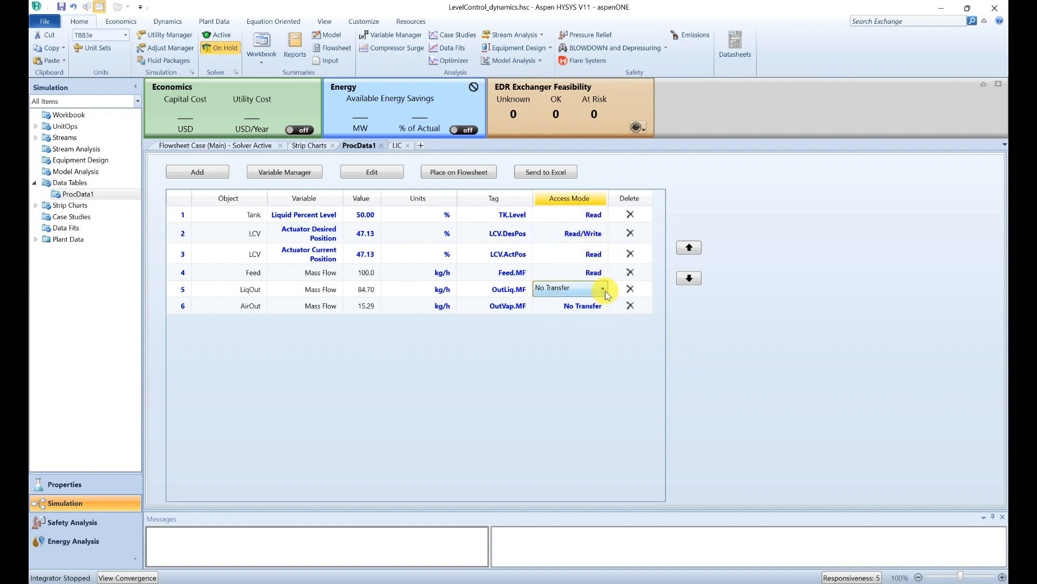
click(599, 289)
click(590, 313)
click(594, 306)
click(602, 305)
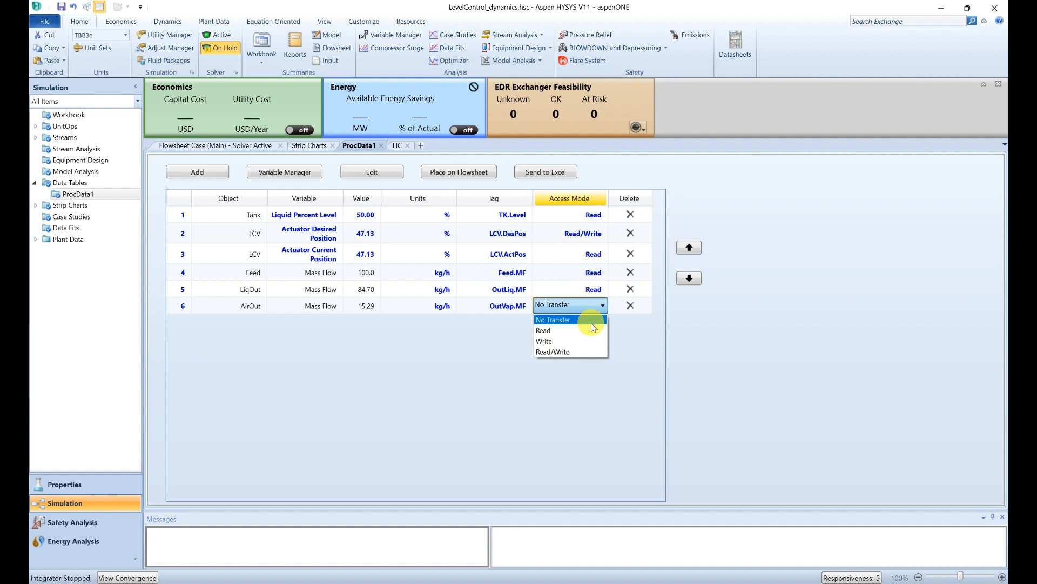
click(593, 327)
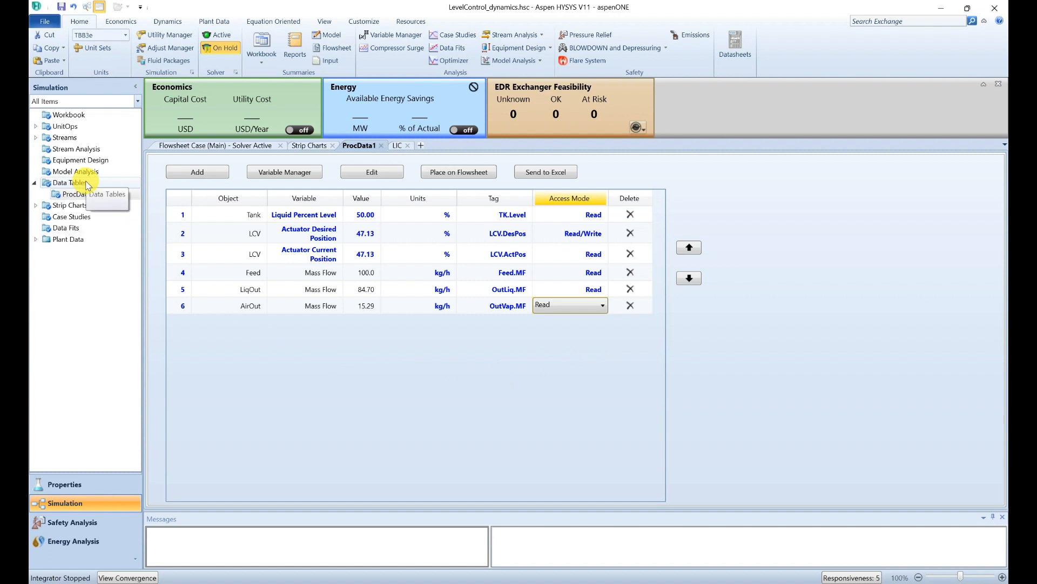
Step: Rename the ProcData1 data table to LevelControl_Data in the Data Tables list
click(85, 183)
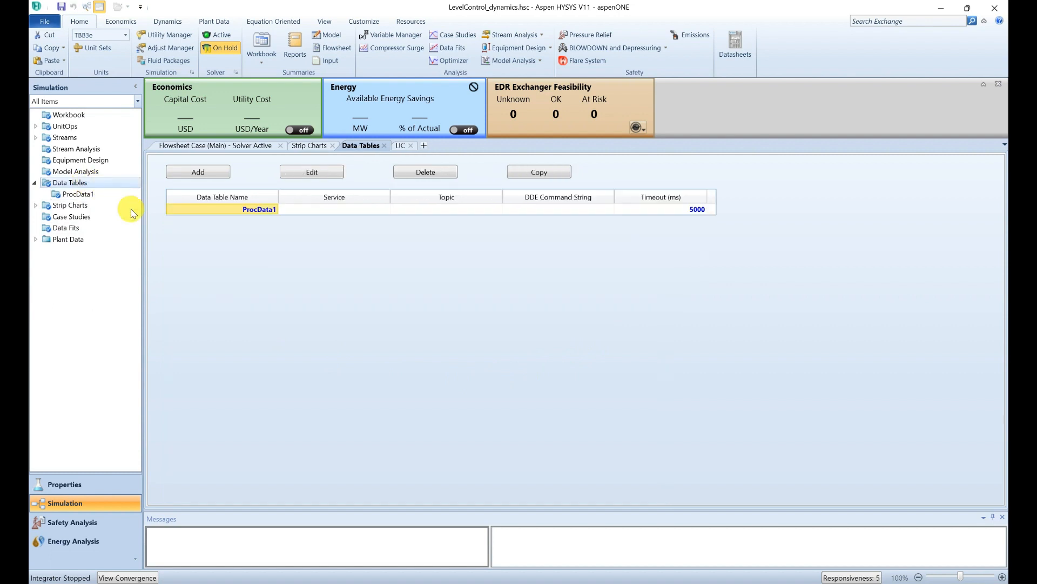
text(L)
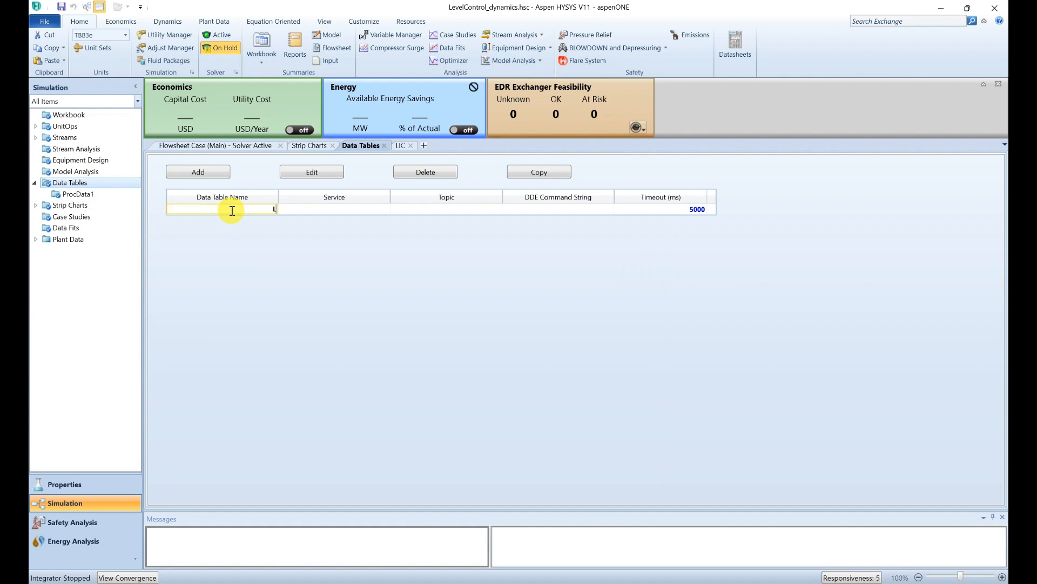
text(evelControl_Data)
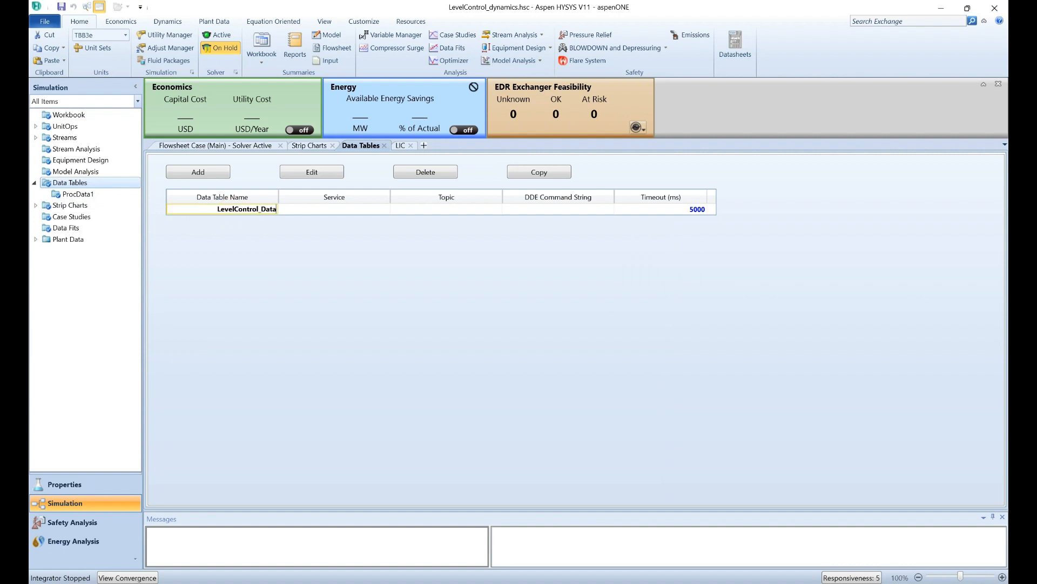
key(Return)
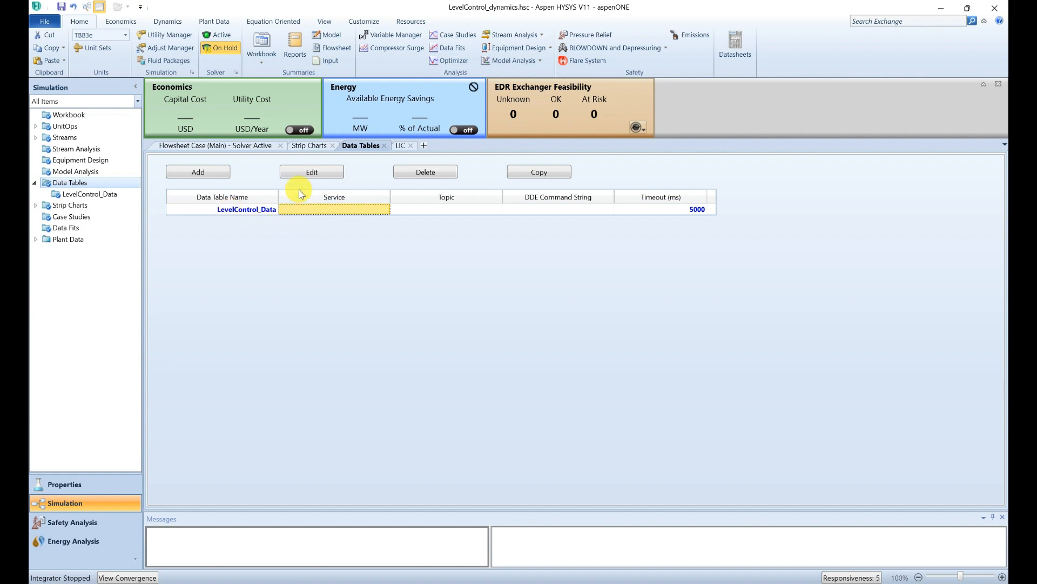
Step: Reset the dynamic integrator and start the simulation running
click(170, 21)
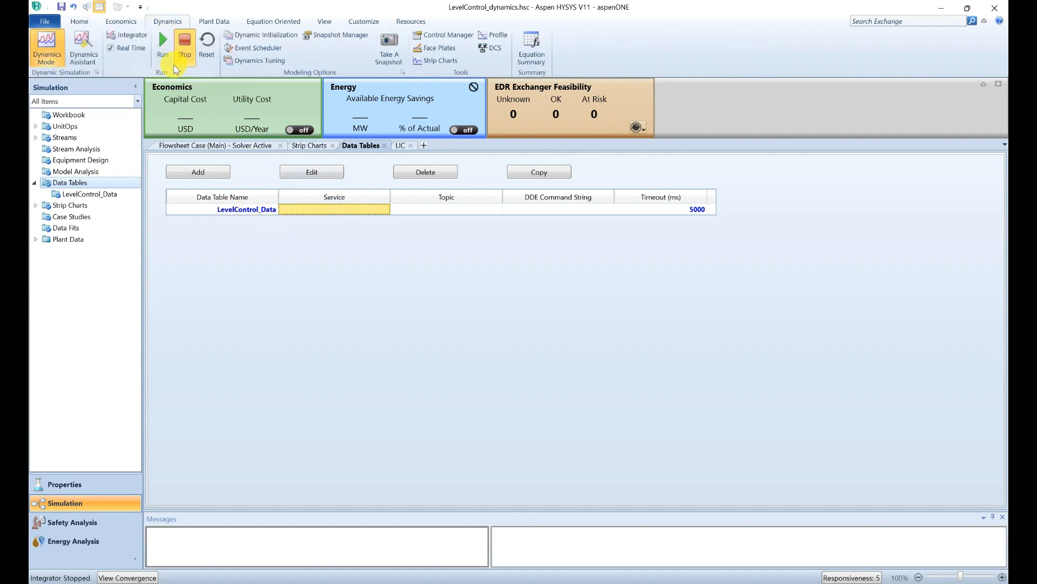
click(206, 42)
click(518, 340)
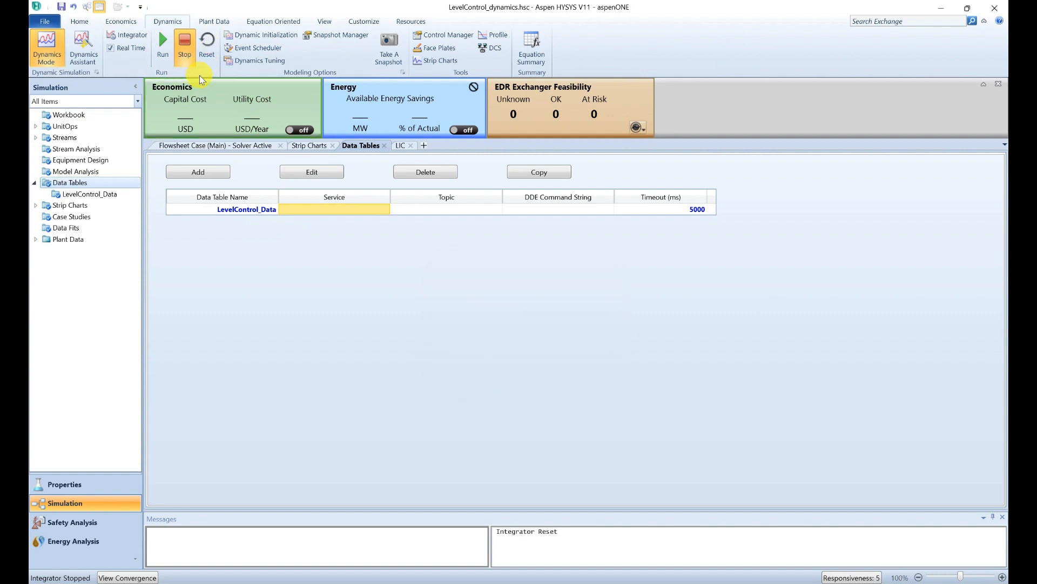
click(164, 46)
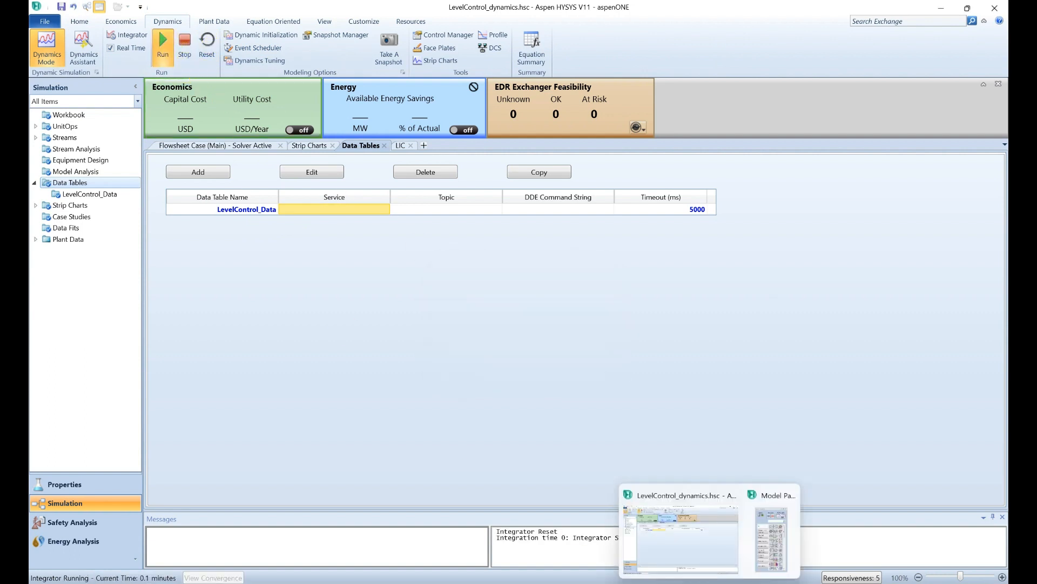
Step: Display the MassFlow strip chart in an enlarged window
click(72, 216)
click(70, 205)
click(593, 324)
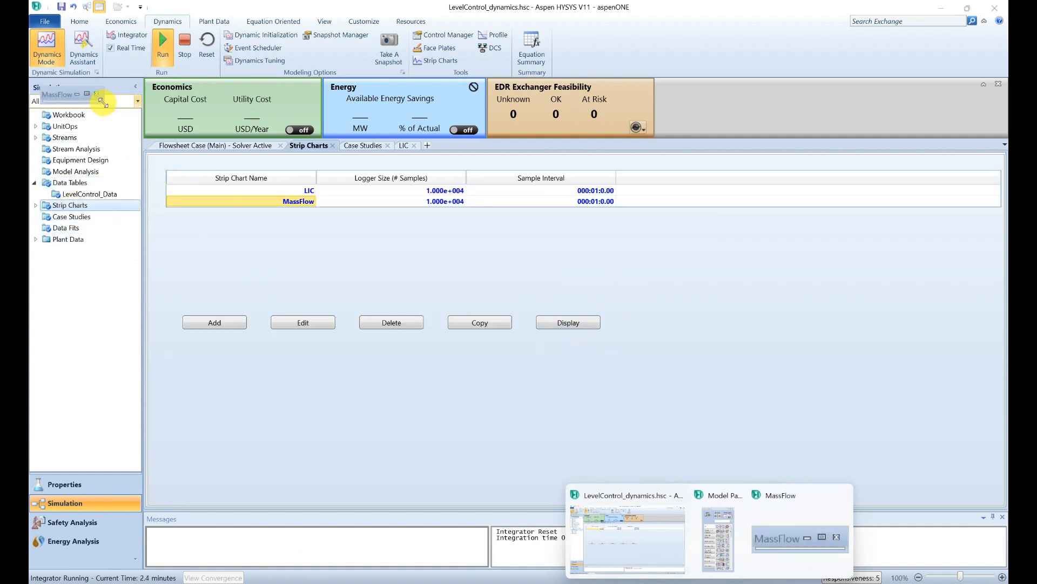
drag(102, 103, 335, 301)
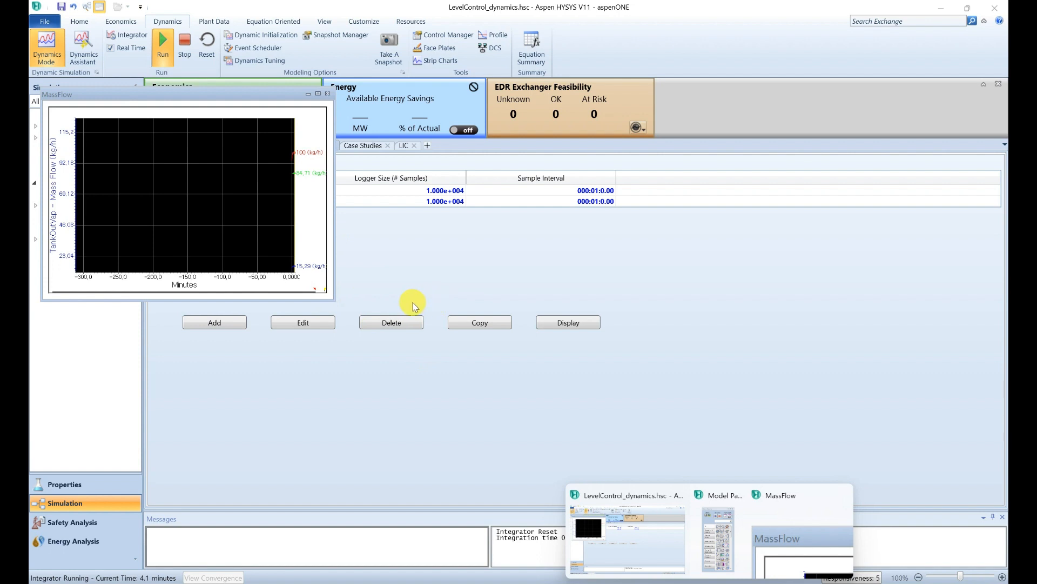
Step: Stop the simulation, close the chart, save the case and exit HYSYS
click(184, 42)
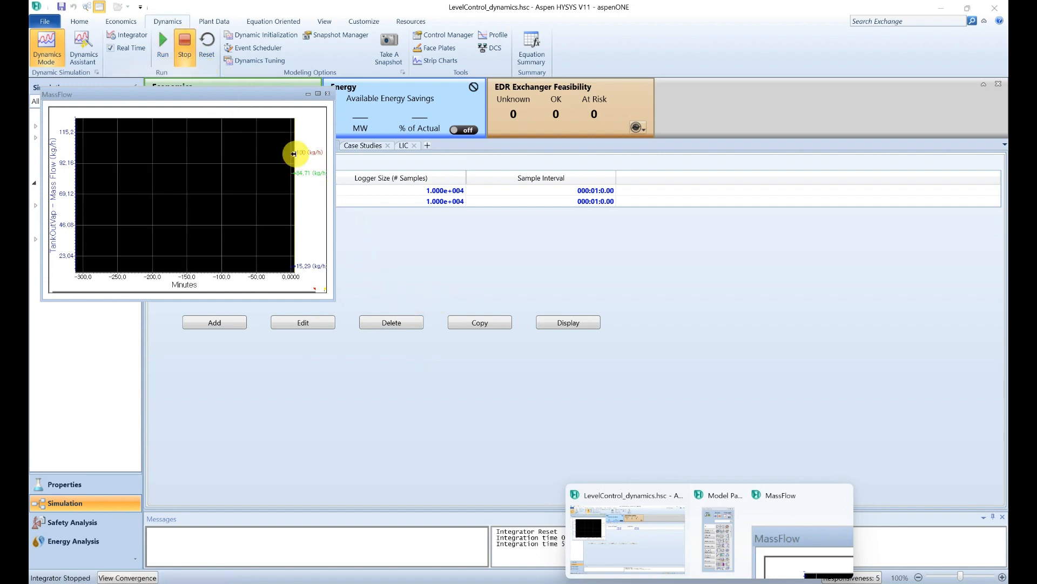
click(328, 93)
click(60, 7)
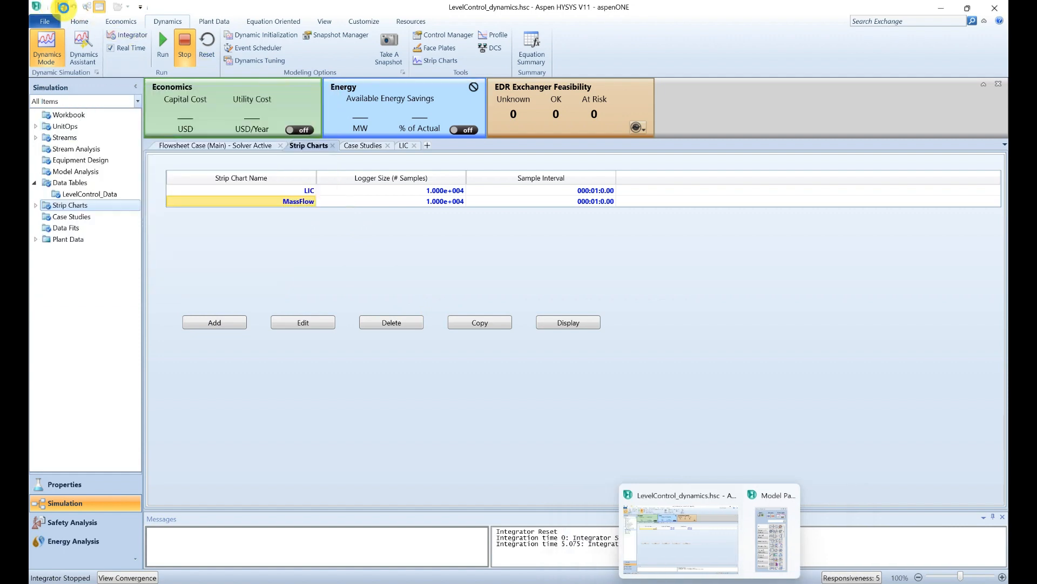
click(988, 9)
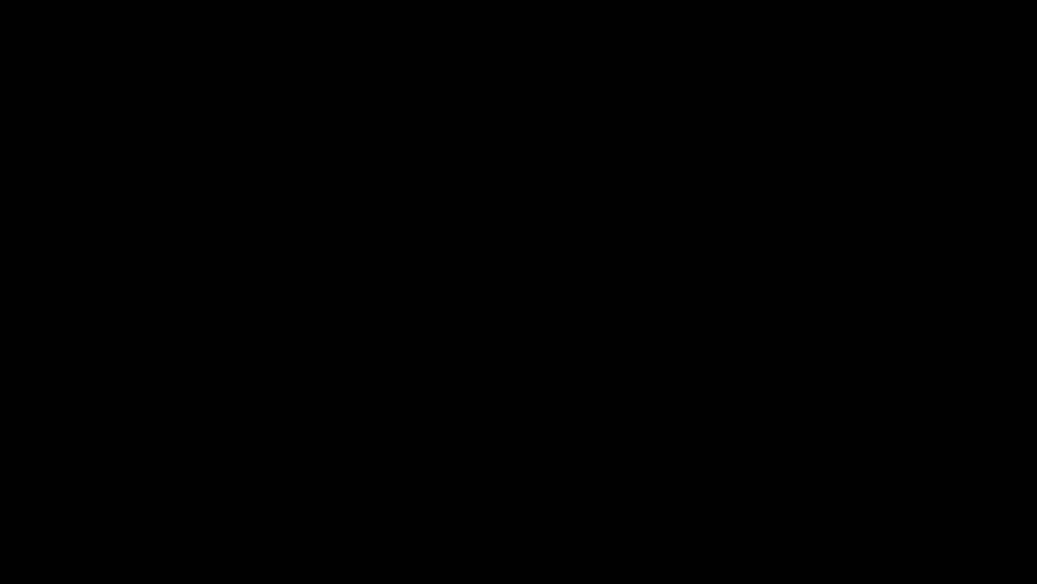
Step: Launch Aspen Operator Training V11 as administrator from the Start menu
click(373, 548)
click(421, 188)
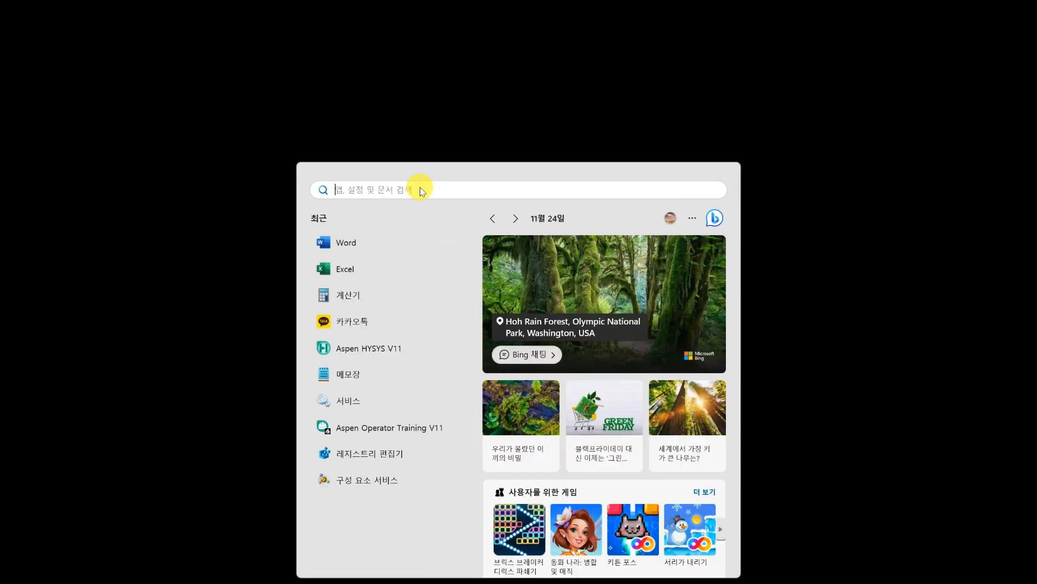
right_click(409, 433)
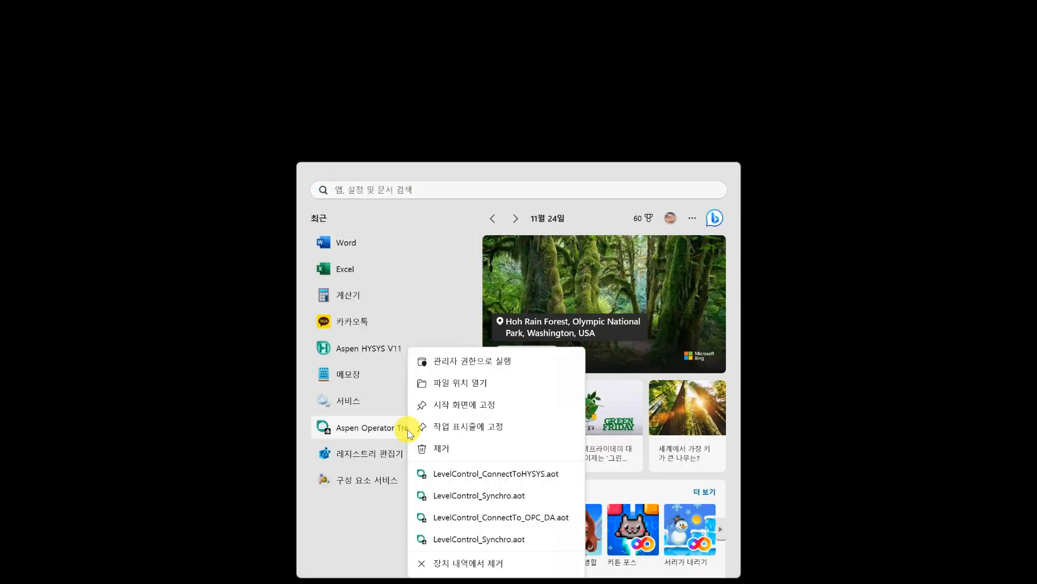
click(456, 361)
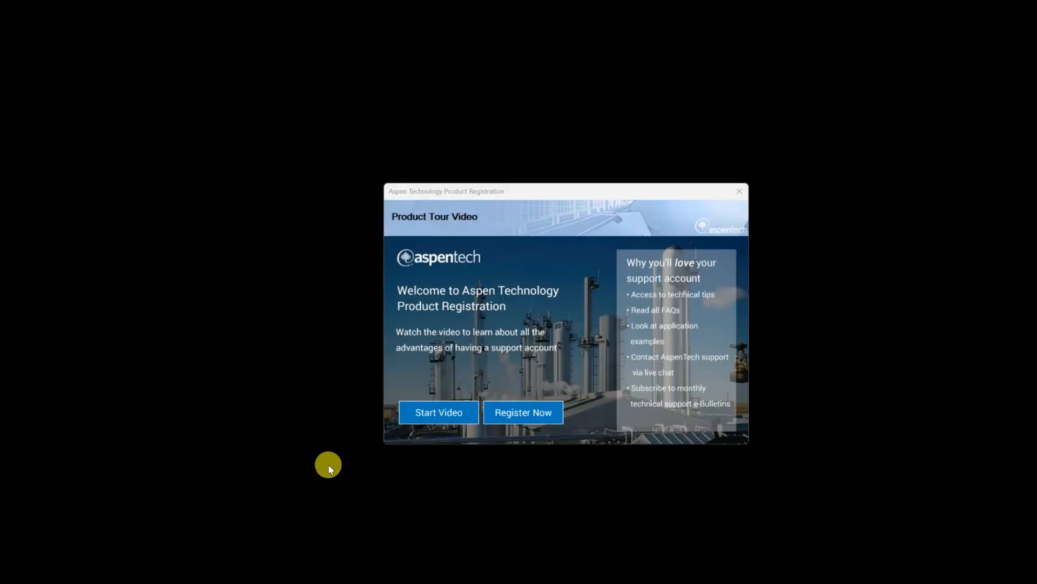
Step: Dismiss the registration prompt, log in with the account password, and bring up the File options
click(750, 187)
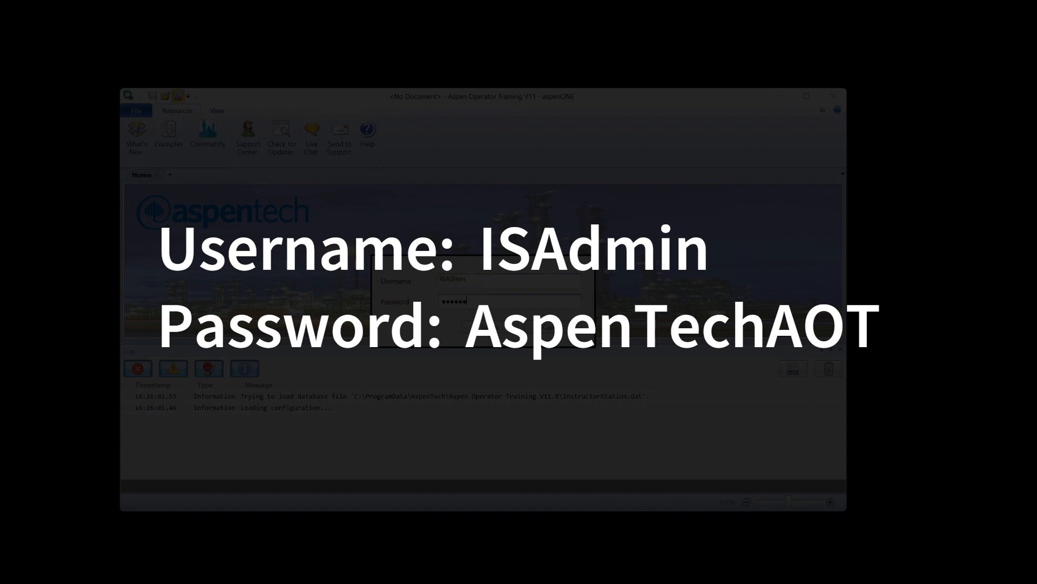
text(OT)
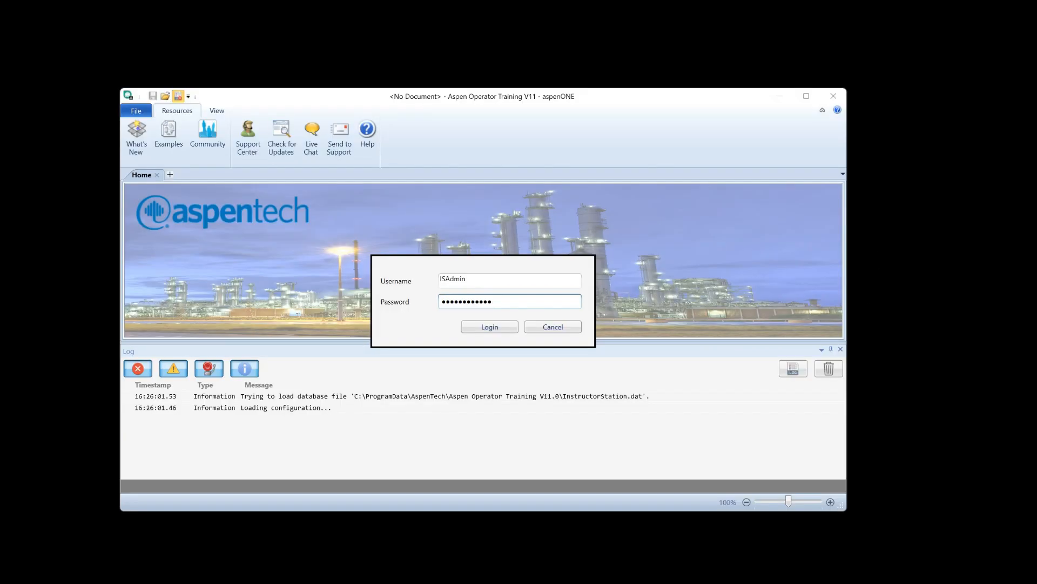
click(484, 327)
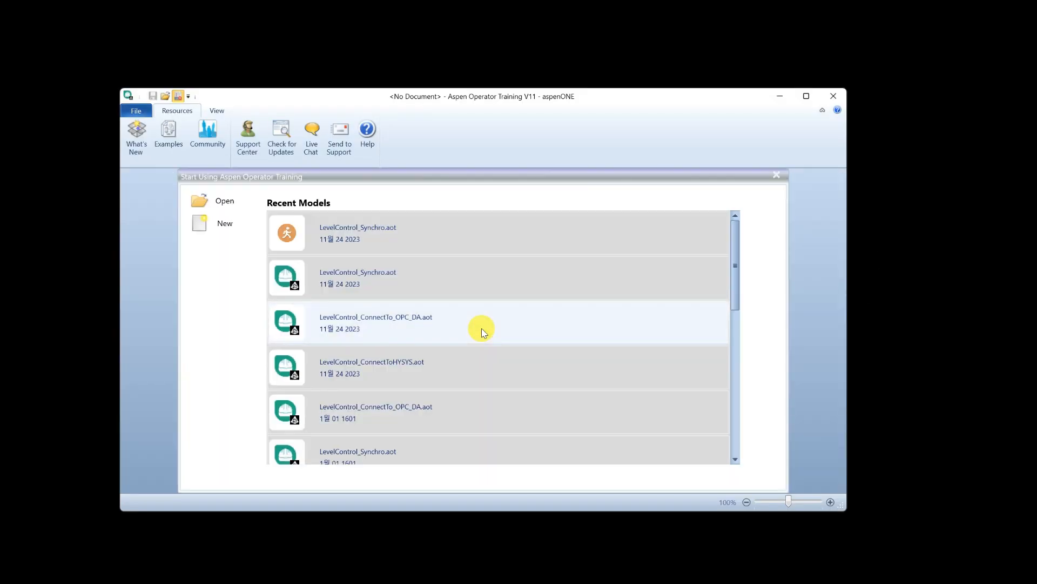
click(138, 111)
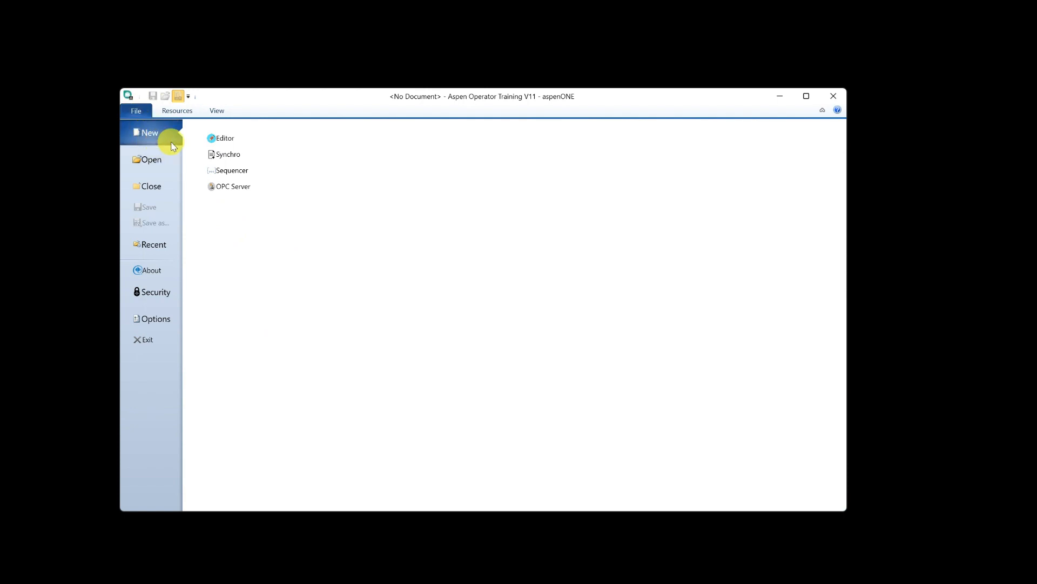
Step: Create an Editor project on LevelControl_dynamics.hsc with Use Runtime License and Simulator Visible ticked
click(220, 139)
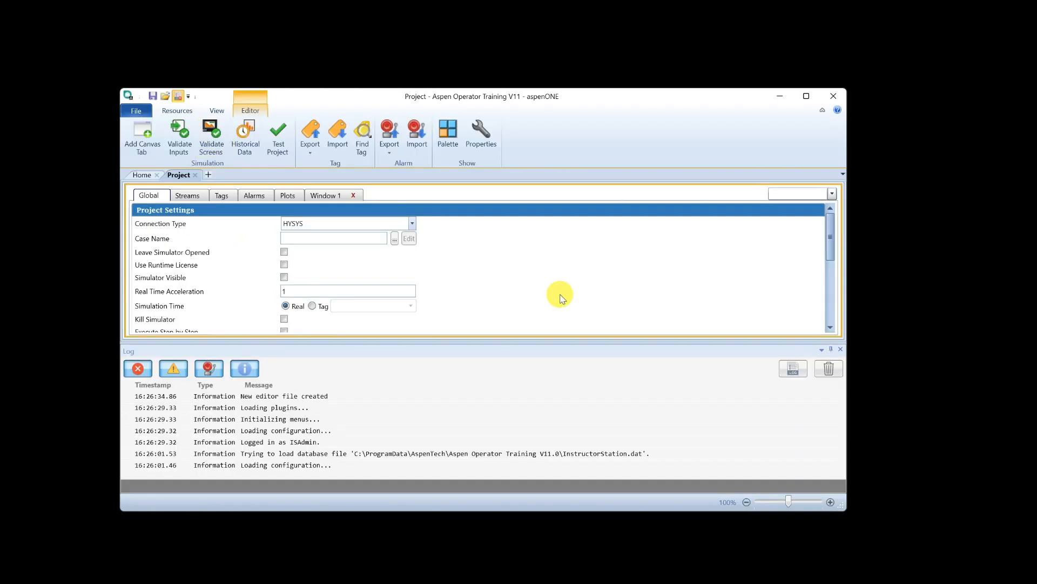
click(803, 96)
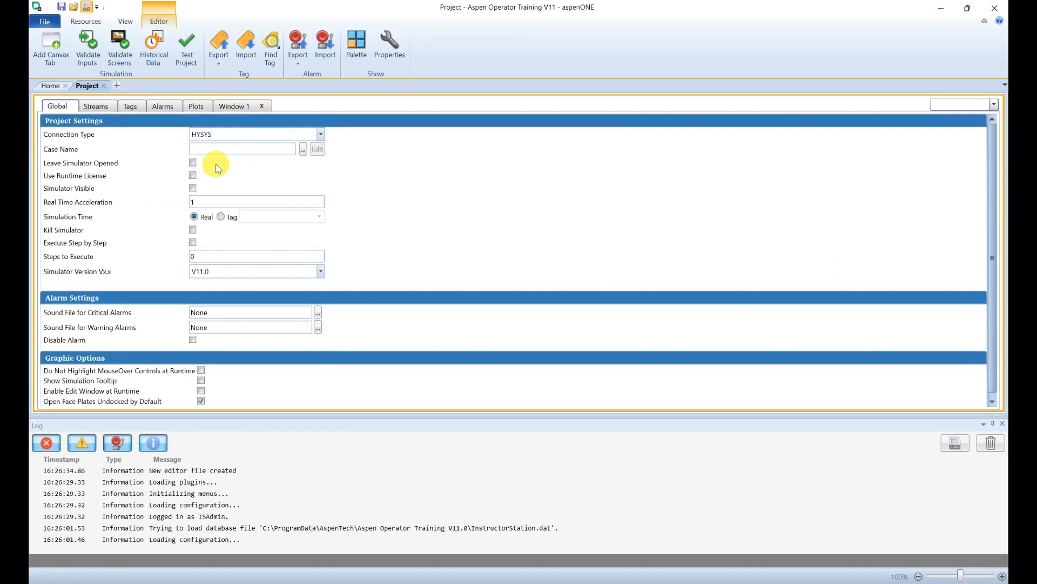
click(303, 150)
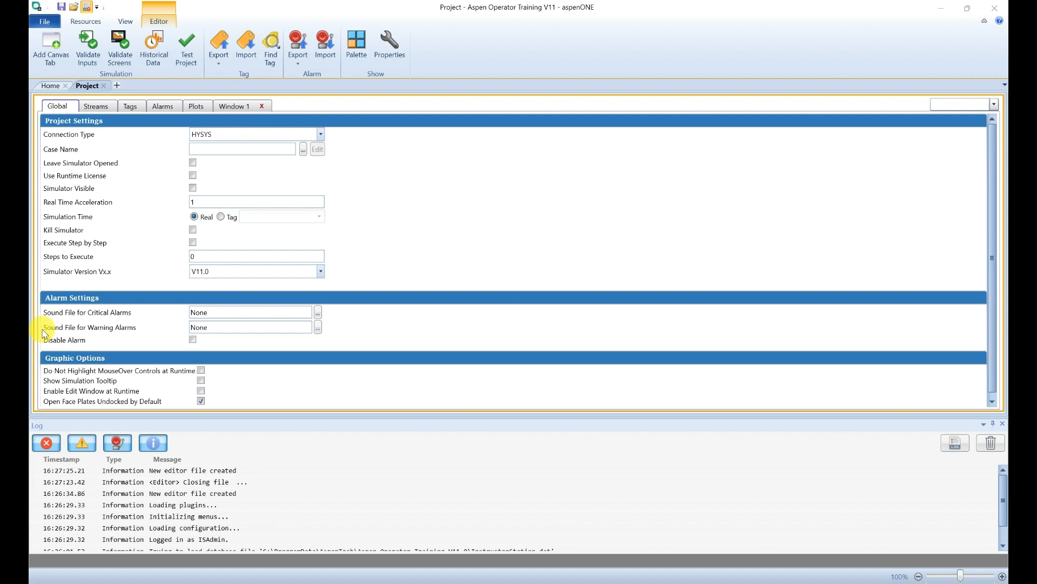
click(303, 153)
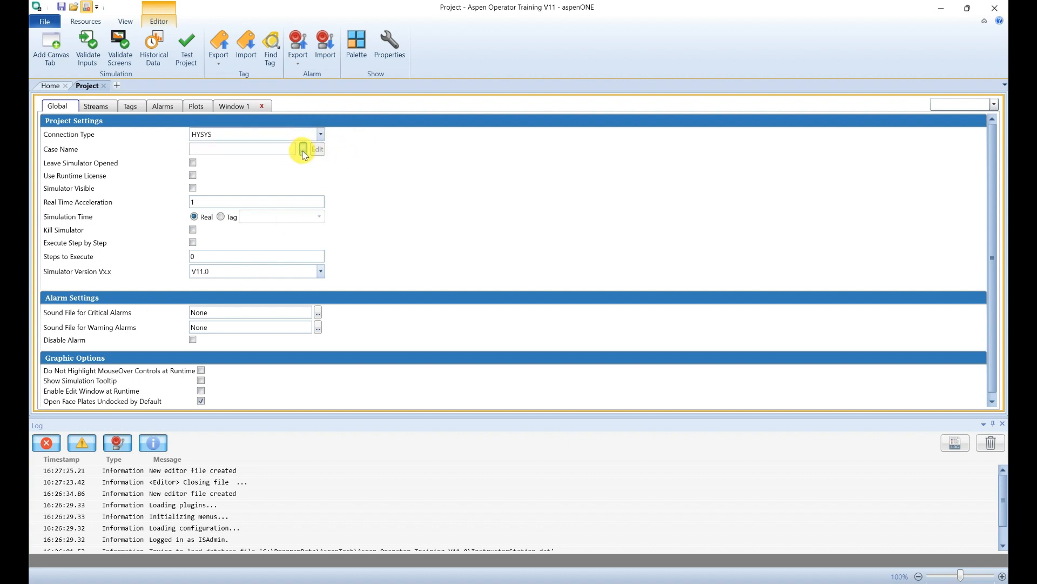
click(181, 97)
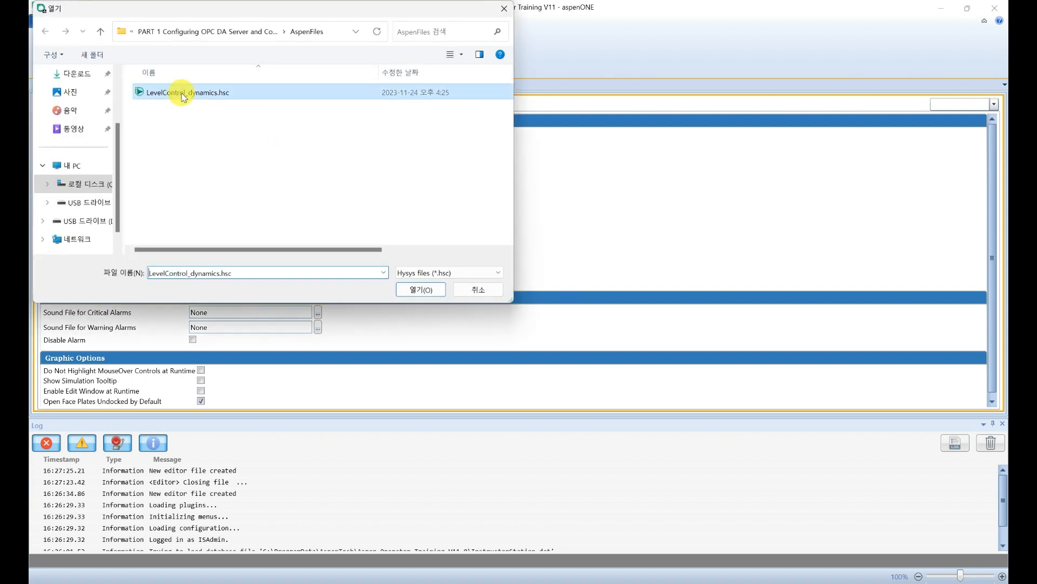
click(414, 289)
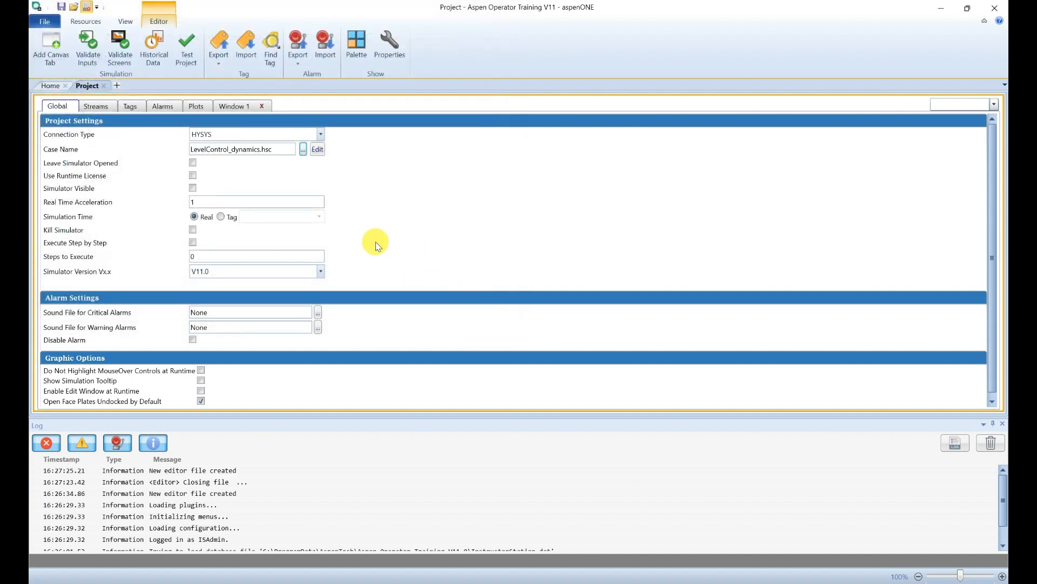
click(192, 175)
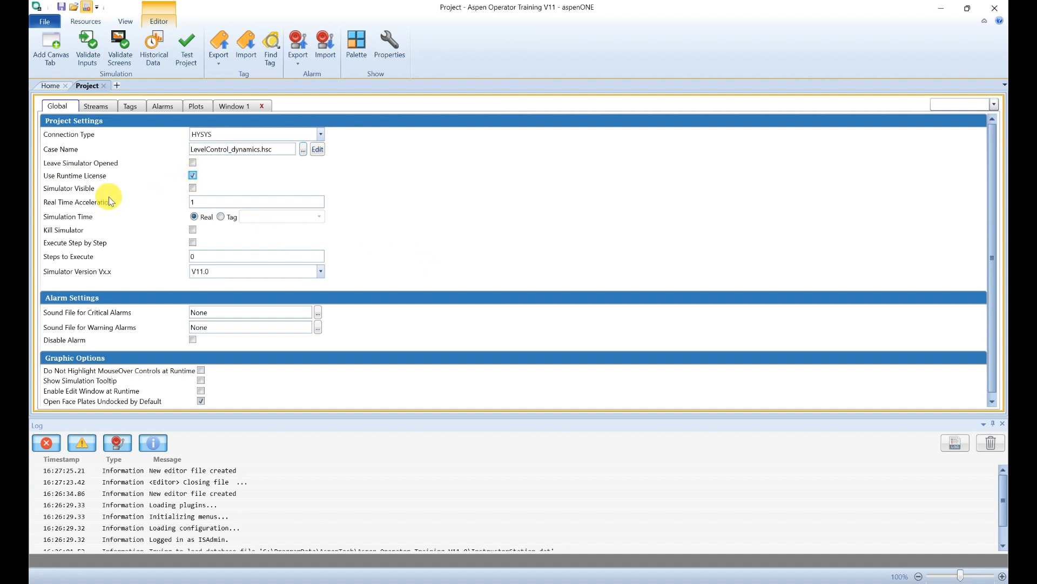
click(193, 187)
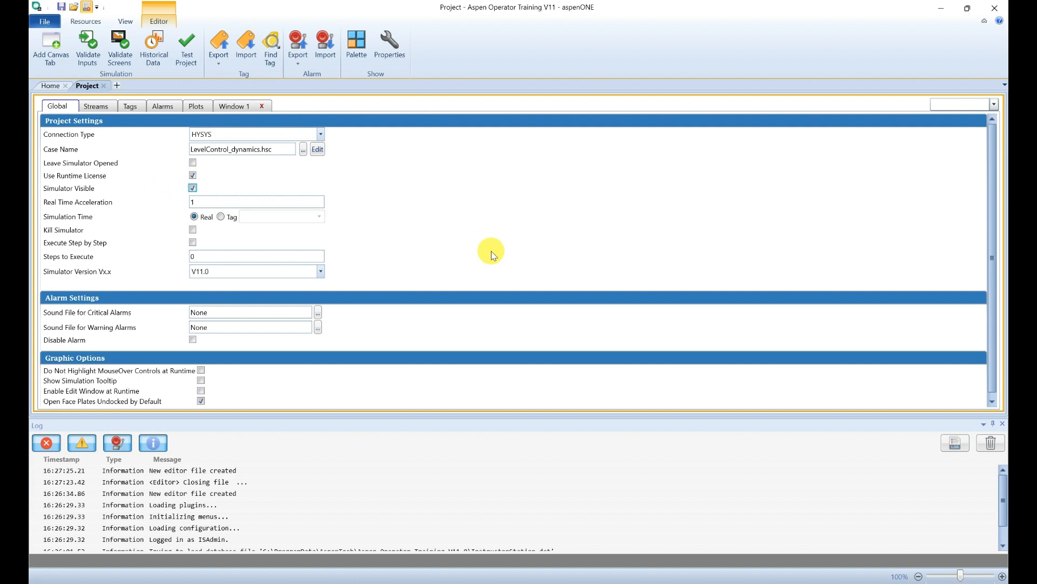
Step: Import the six tags from the LevelControl_Data table into the Tags grid
click(129, 111)
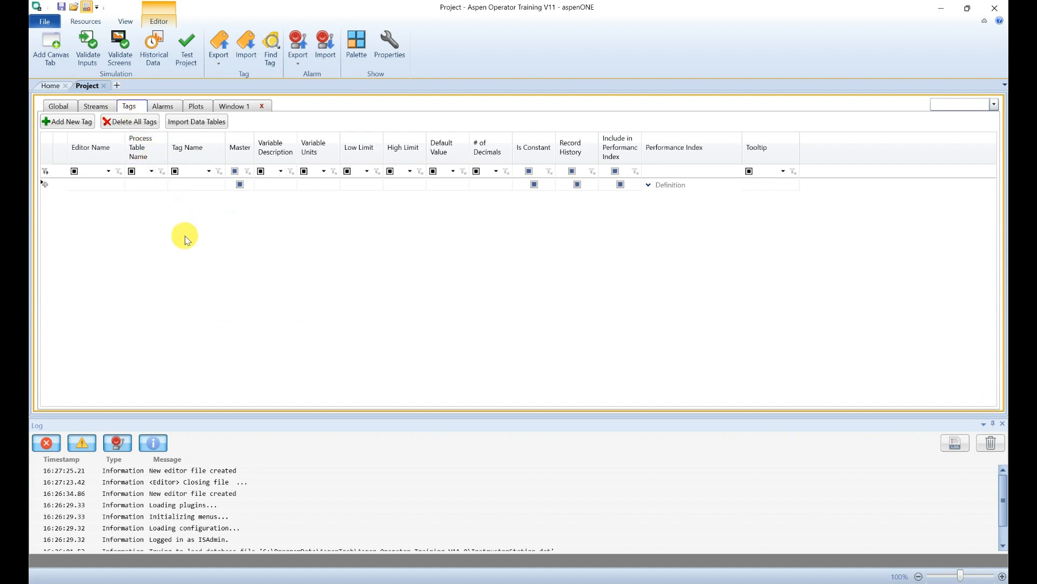
click(185, 128)
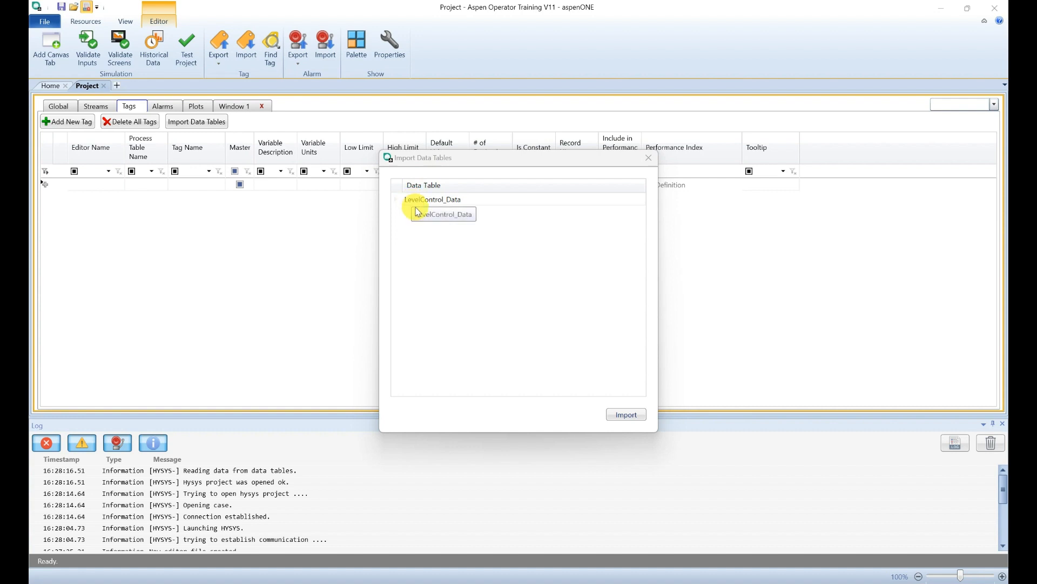
click(460, 198)
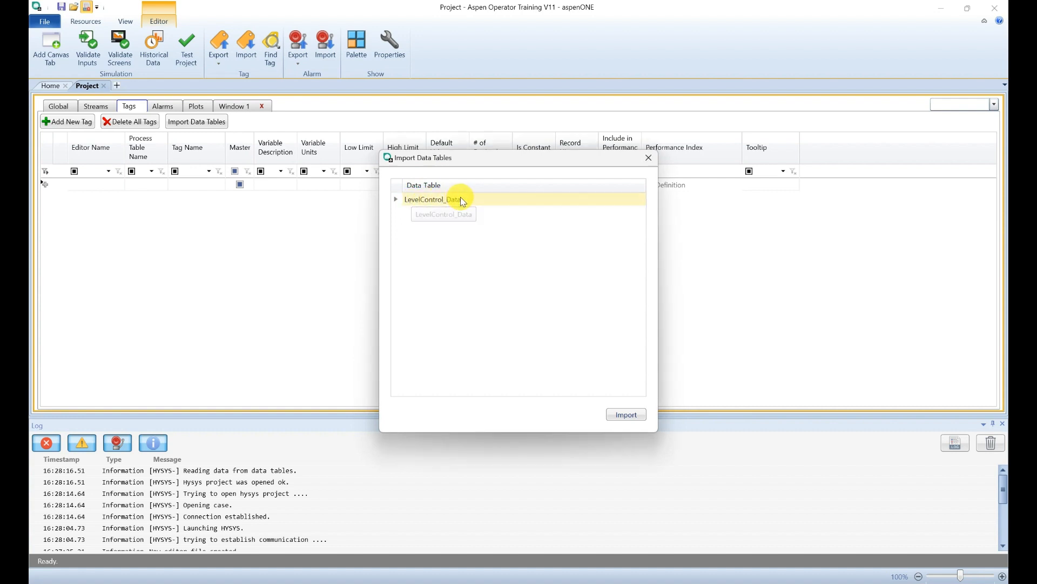
click(629, 414)
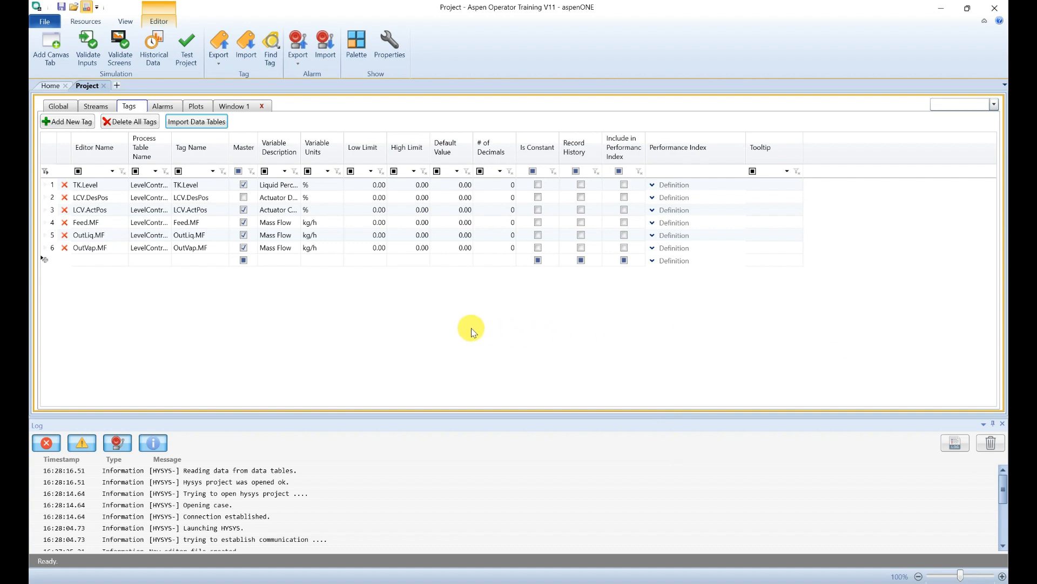
Step: Clear Master on TK.Level, LCV.DesPos, LCV.ActPos, Feed.MF, OutLiq.MF and OutVap.MF
click(244, 185)
click(243, 197)
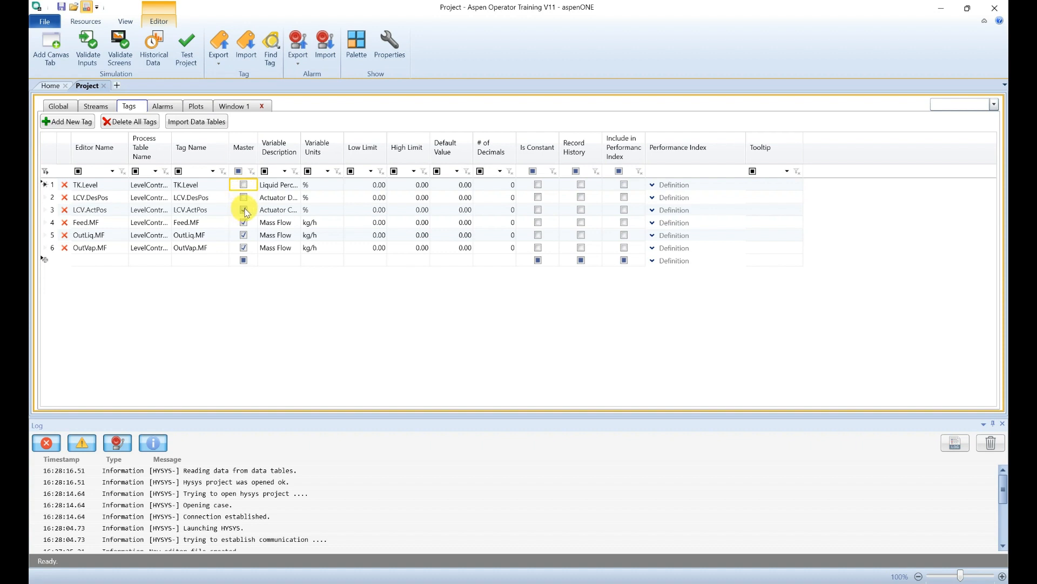
click(244, 209)
click(243, 222)
click(244, 235)
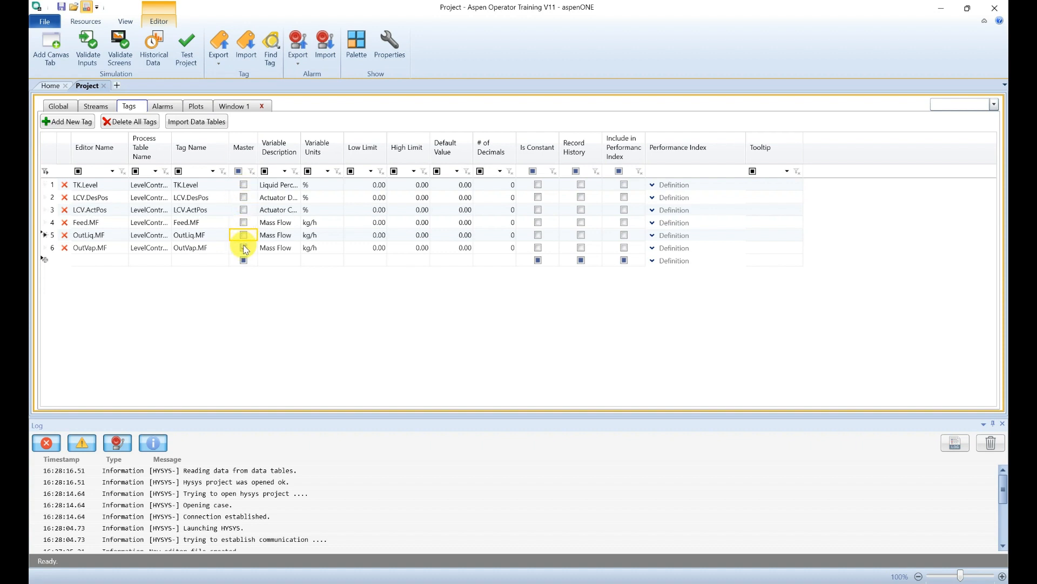
click(245, 248)
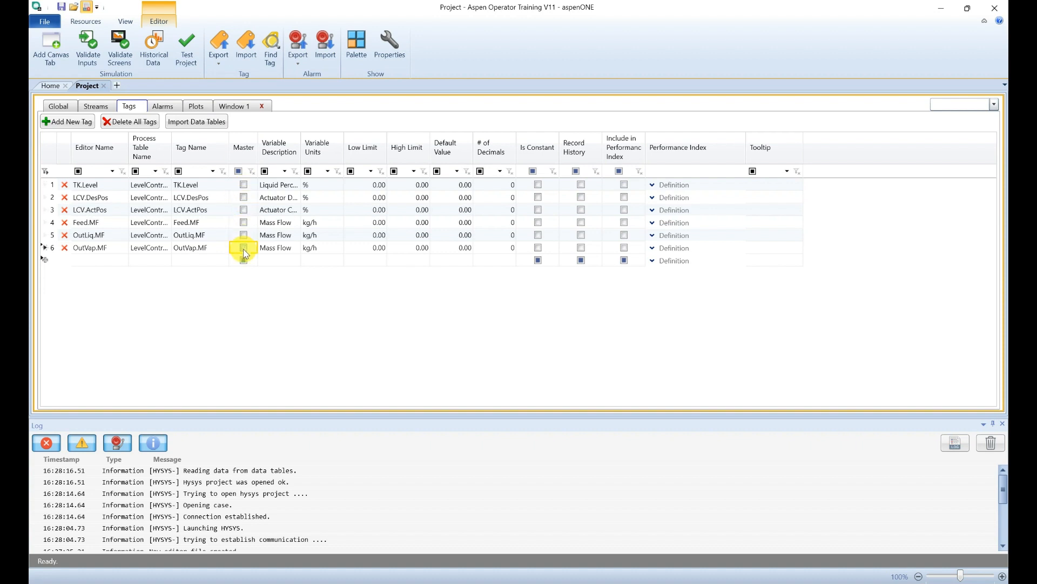
Step: Save the project as LevelControl_ConnectTo_HYSYS.aot
click(62, 7)
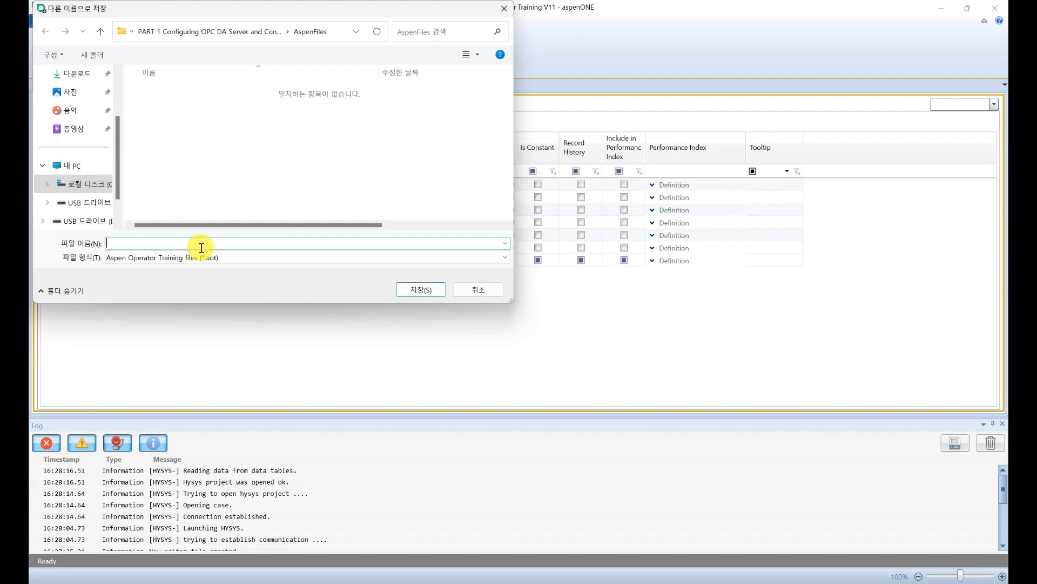
text(Level)
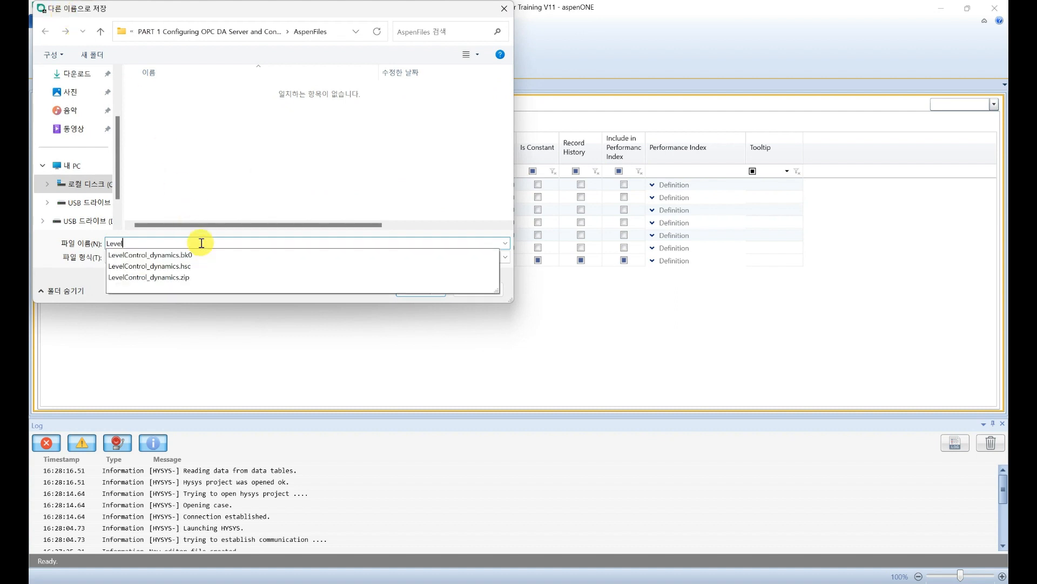
text(Control_ConnectTo_HYSYS)
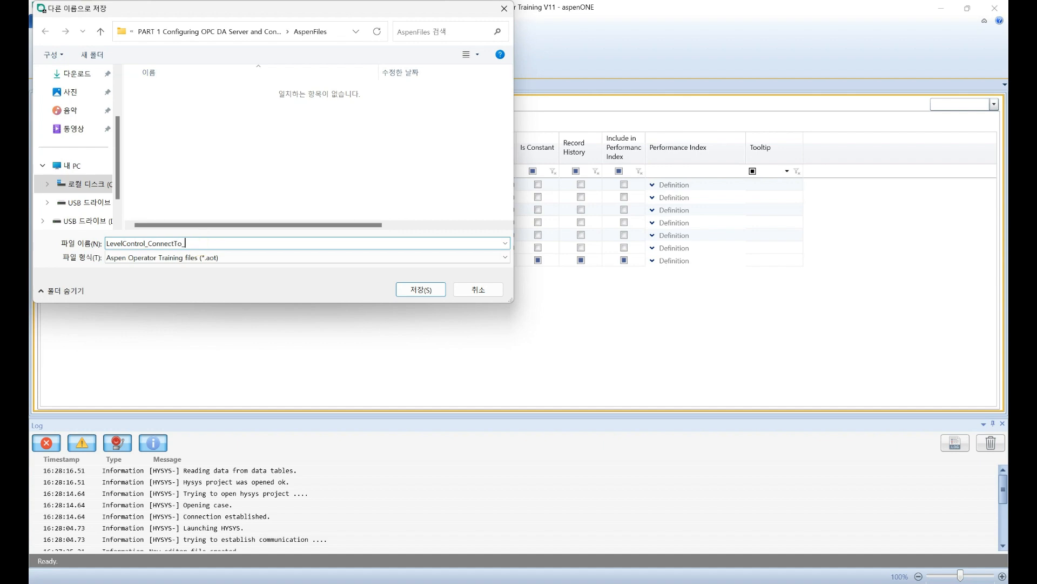
click(411, 291)
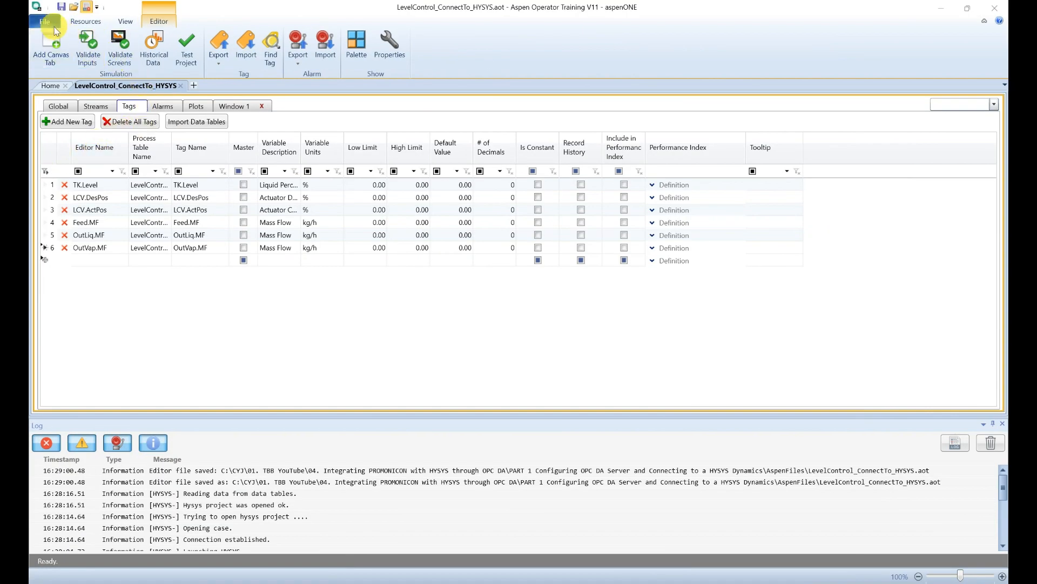
Step: Create a new blank Editor project with OPC Server connection type and view its empty tag list
click(48, 21)
click(130, 50)
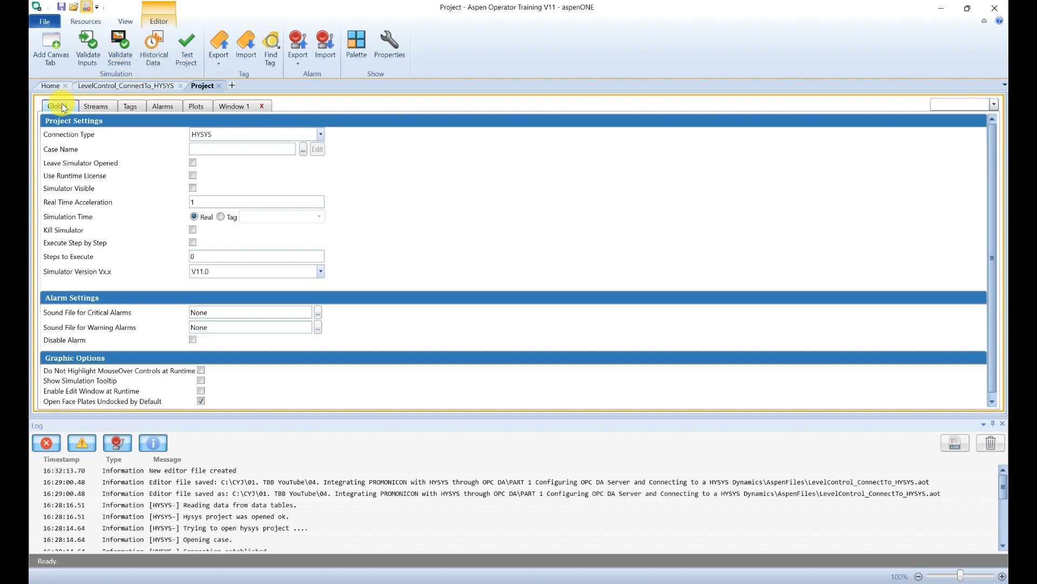
click(272, 134)
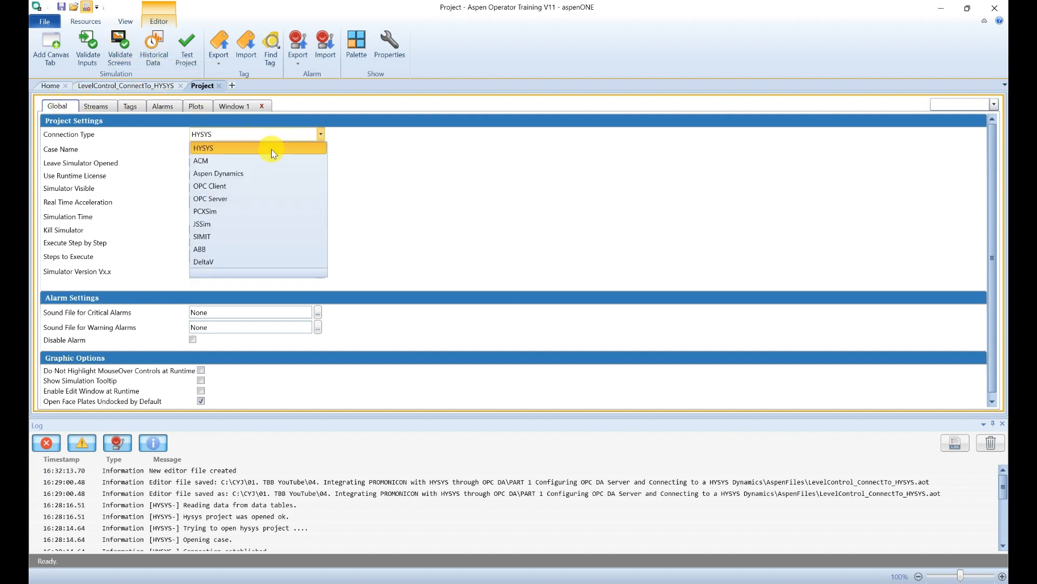
click(255, 198)
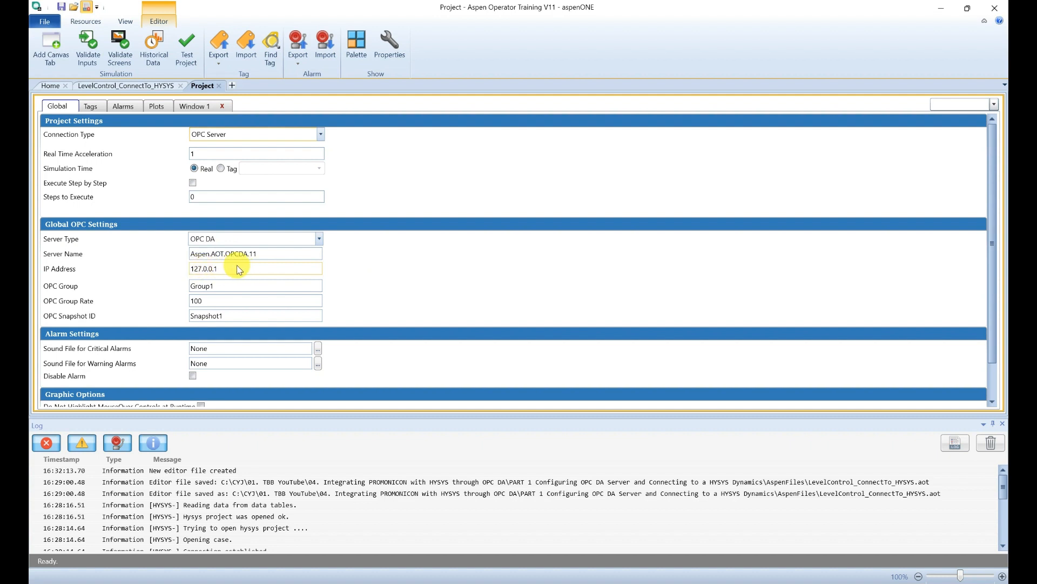
click(90, 106)
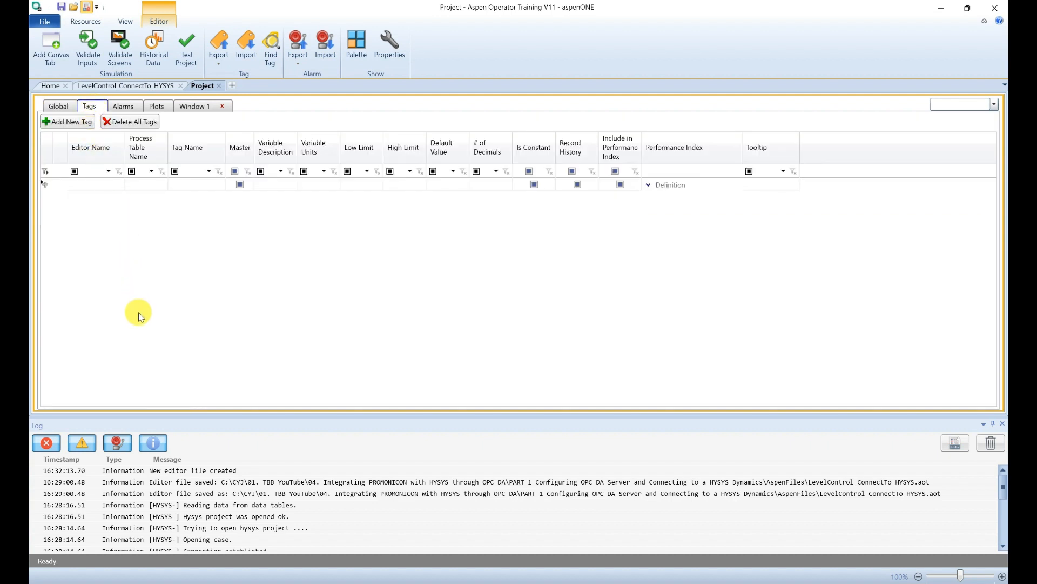
Step: Add six empty tags to the new OPC project
click(73, 123)
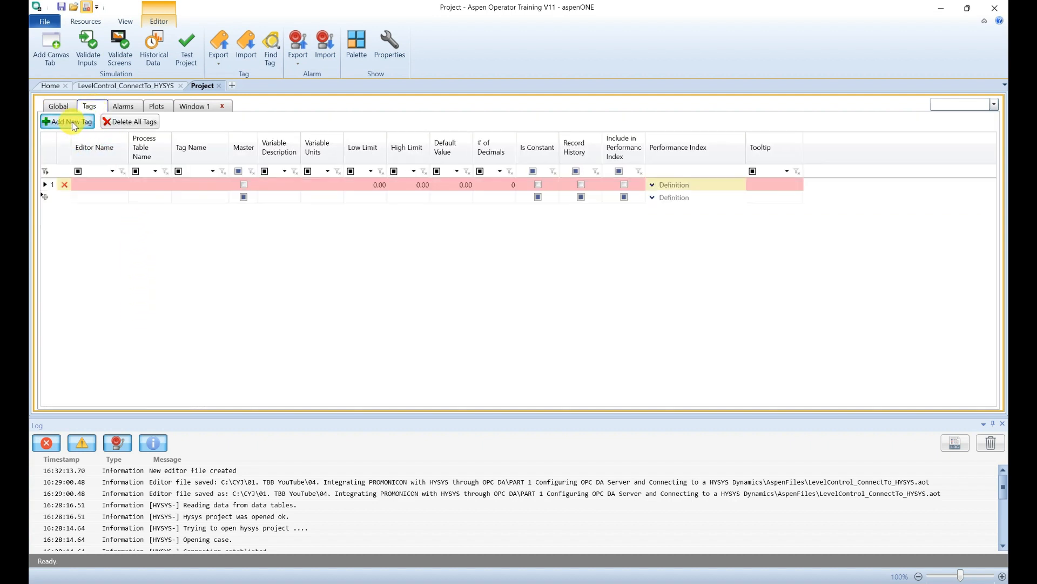
click(74, 124)
click(74, 123)
click(74, 123)
click(74, 123)
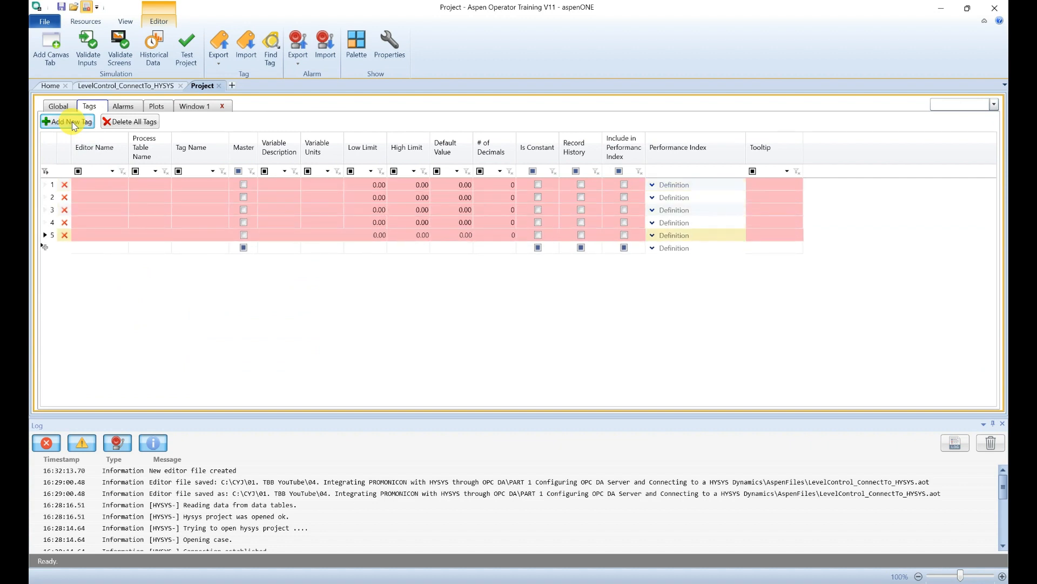
click(74, 123)
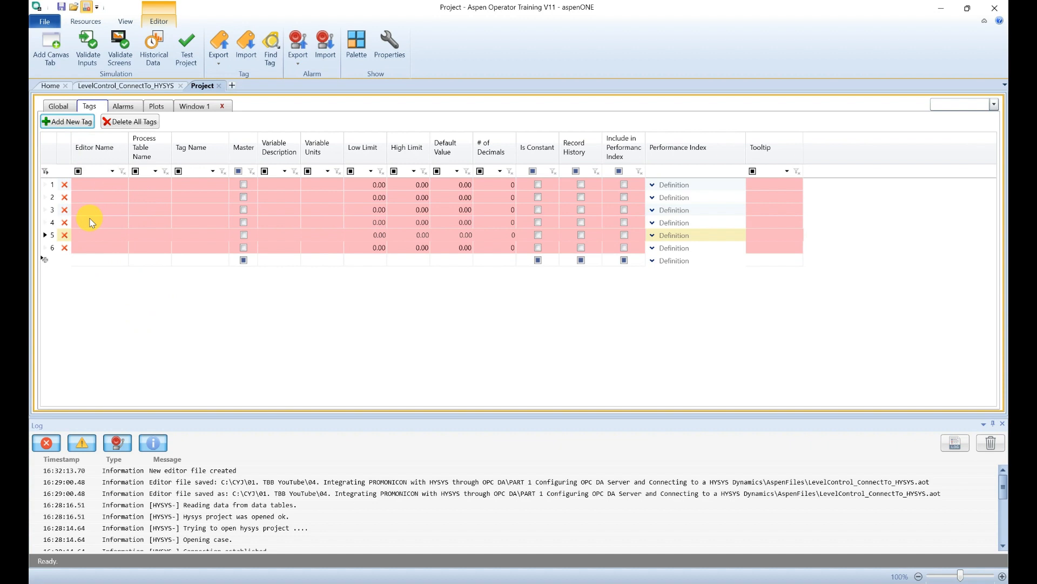
Step: Copy the six Editor Name cells, TK.Level to OutVap.MF, from the HYSYS project
click(120, 86)
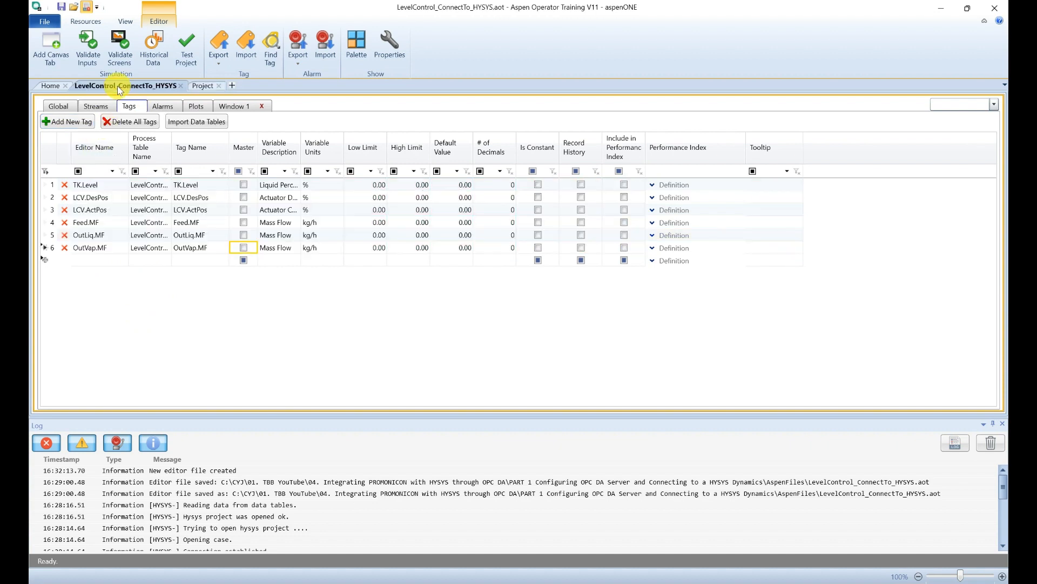
drag(84, 185, 92, 248)
key(ctrl+c)
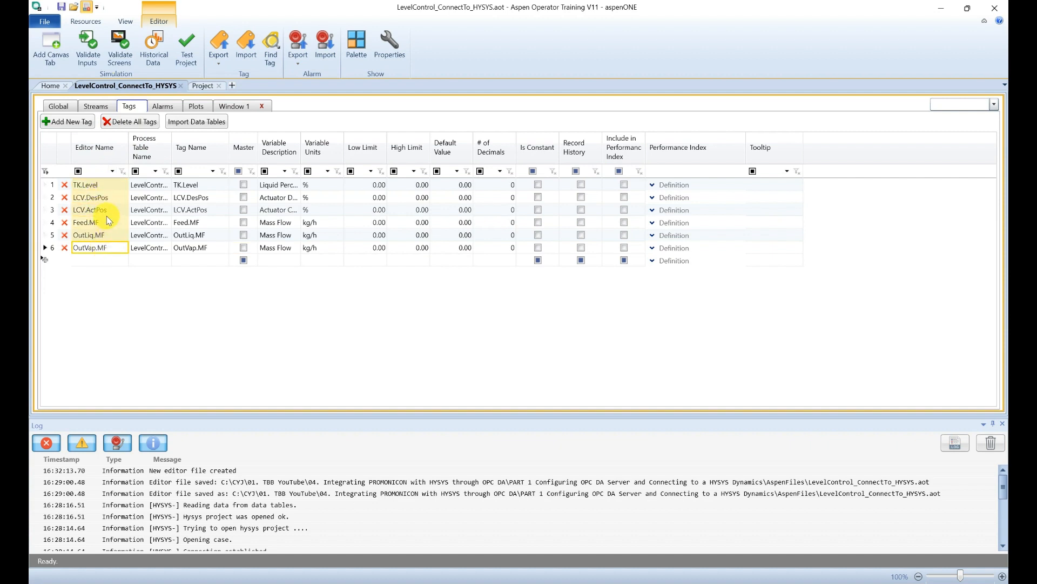
right_click(108, 220)
click(145, 271)
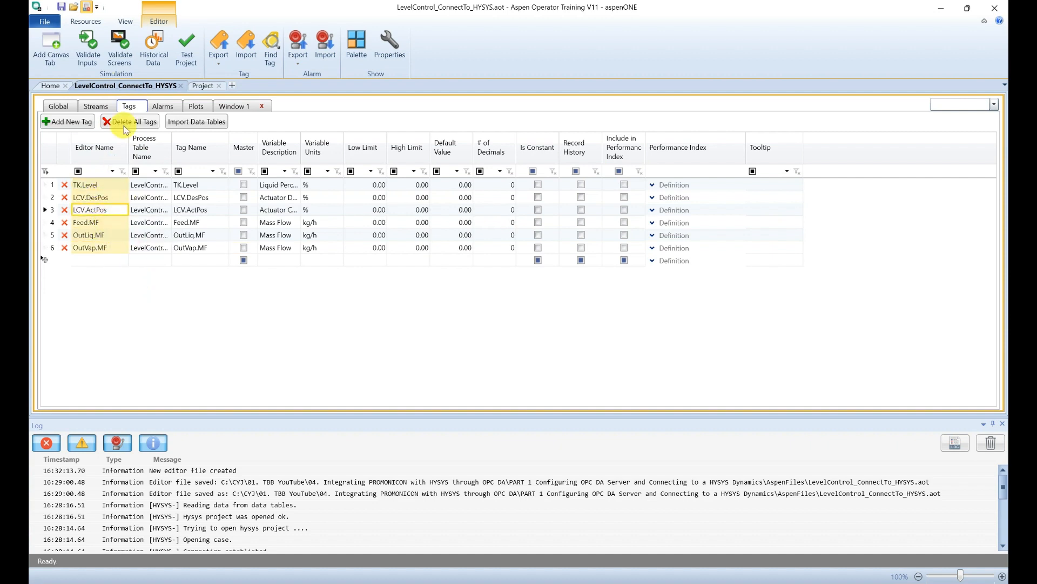
Step: Paste the six names into the OPC project's Editor Name and Tag Name columns
click(210, 86)
click(113, 185)
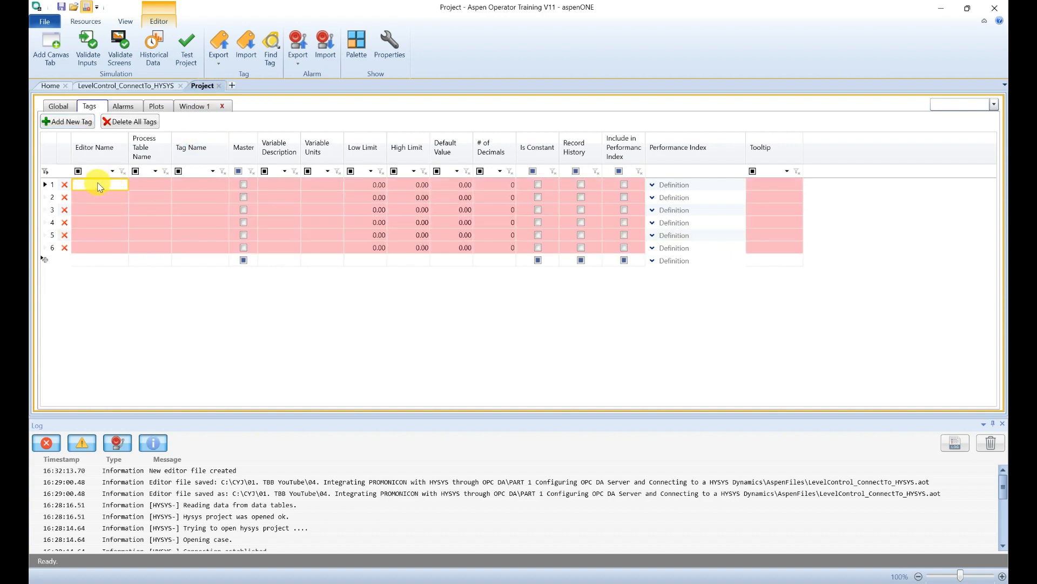
right_click(101, 185)
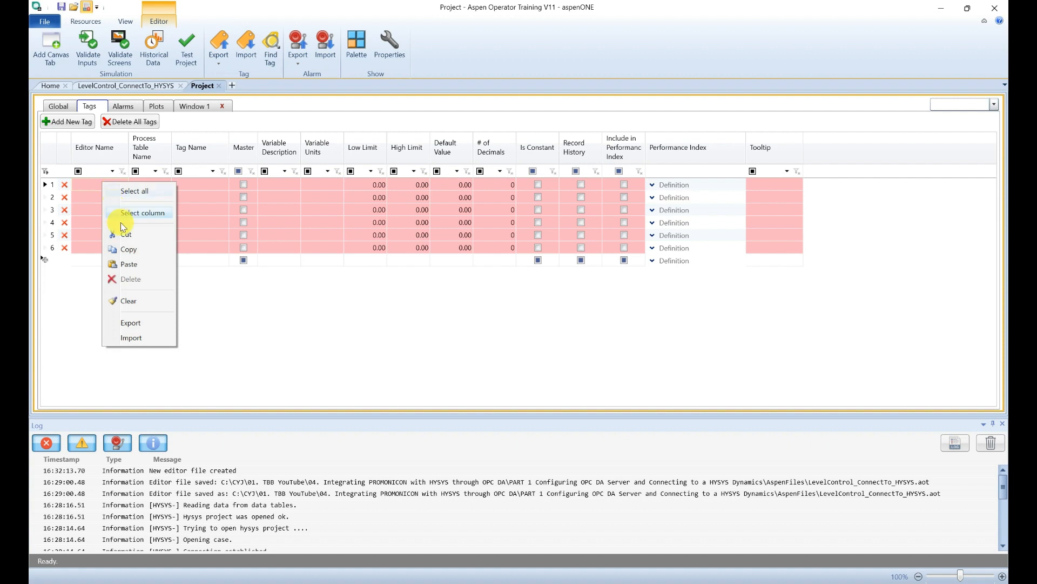
click(136, 265)
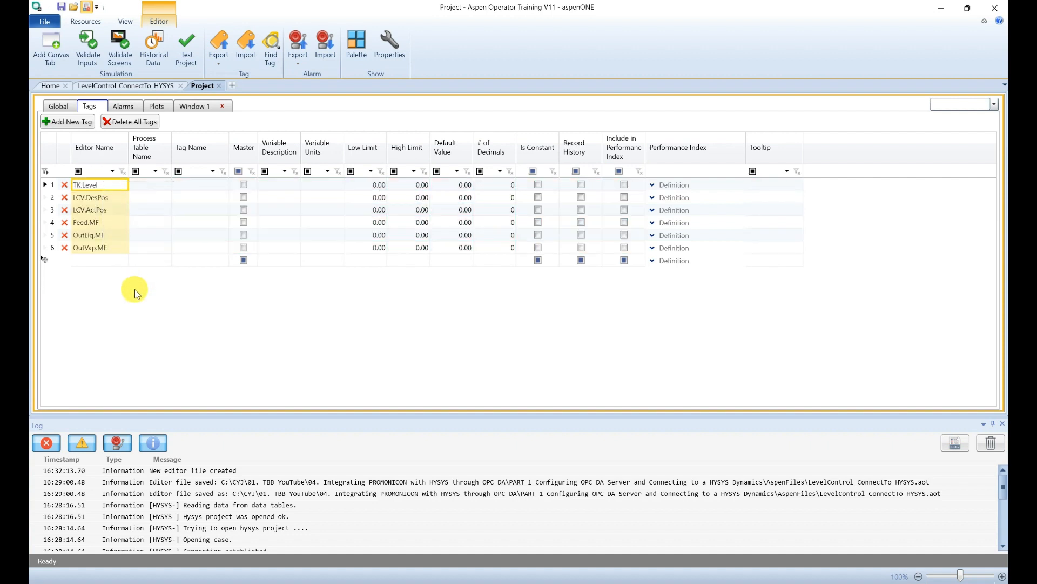
click(199, 186)
right_click(199, 185)
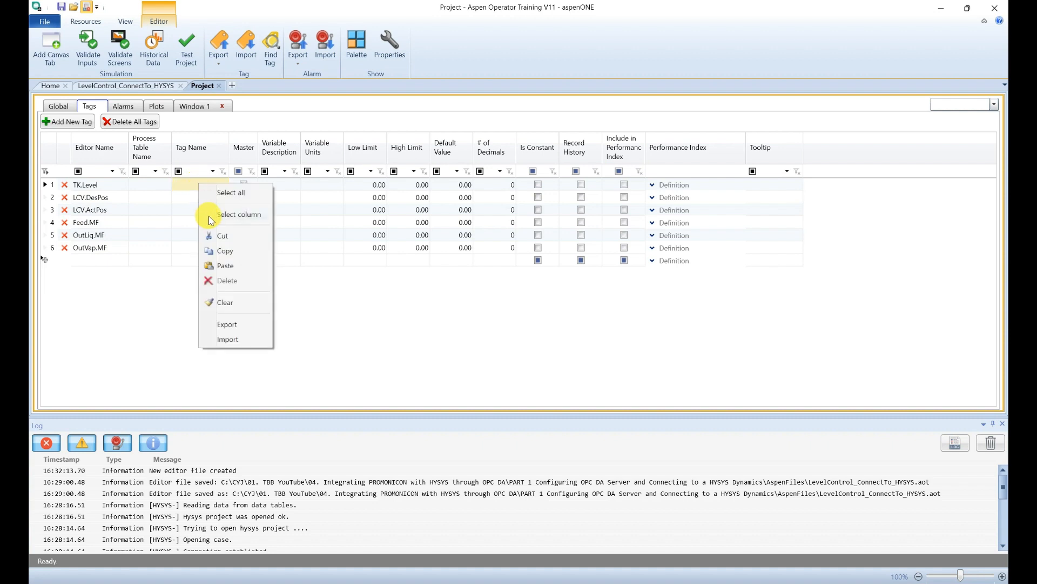
click(219, 263)
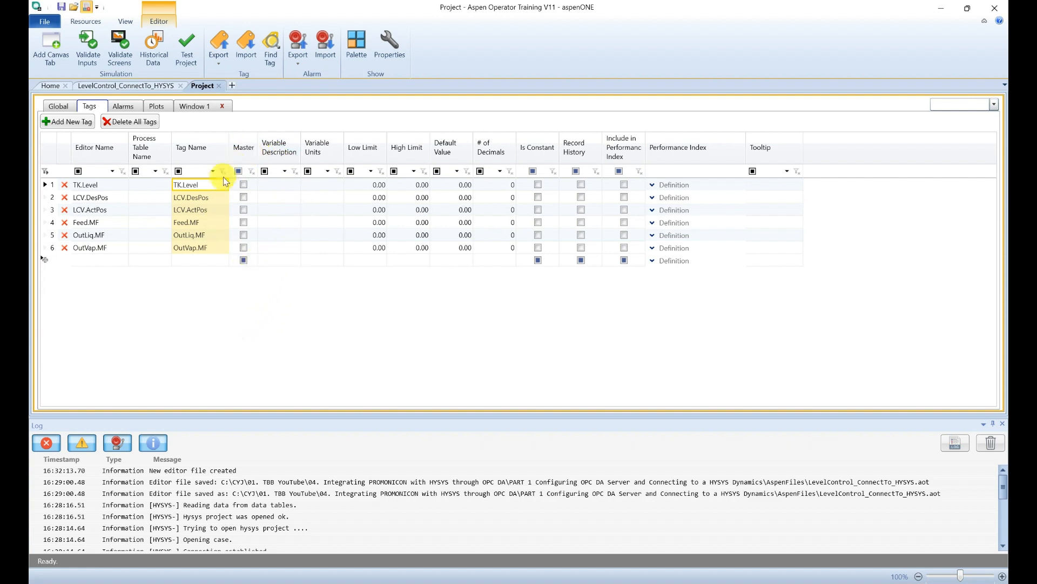
Step: Save the six-tag OPC project under the file name LevelControl_ConnectTo_OPC_DA.aot
click(61, 8)
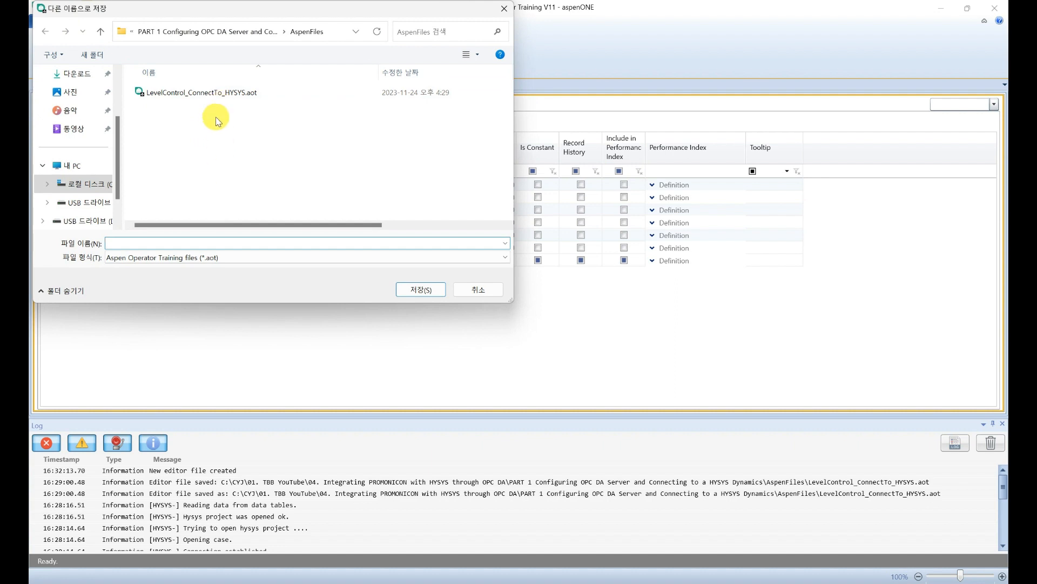
click(209, 94)
click(185, 243)
click(178, 244)
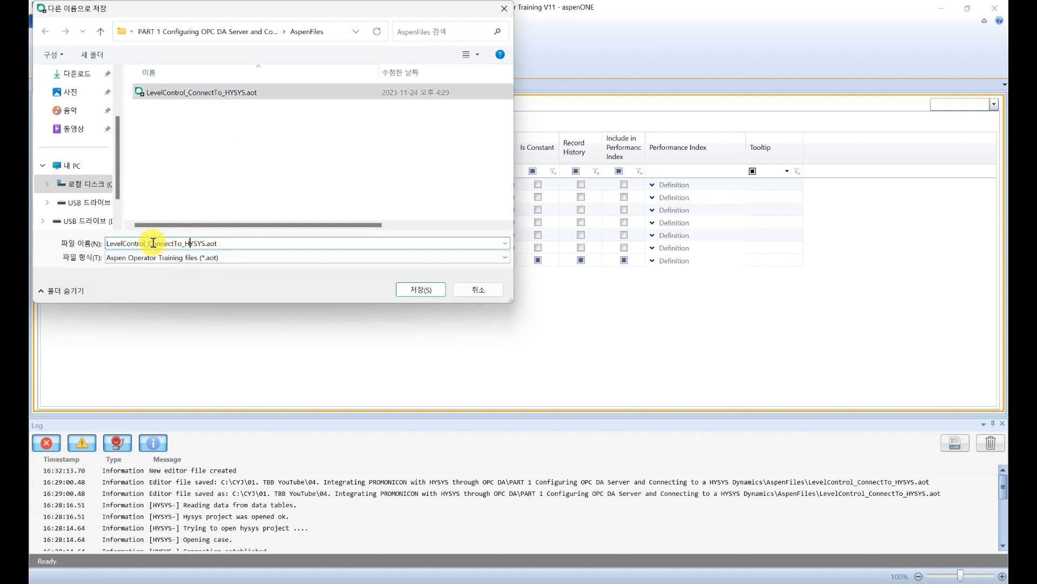
drag(156, 243, 206, 243)
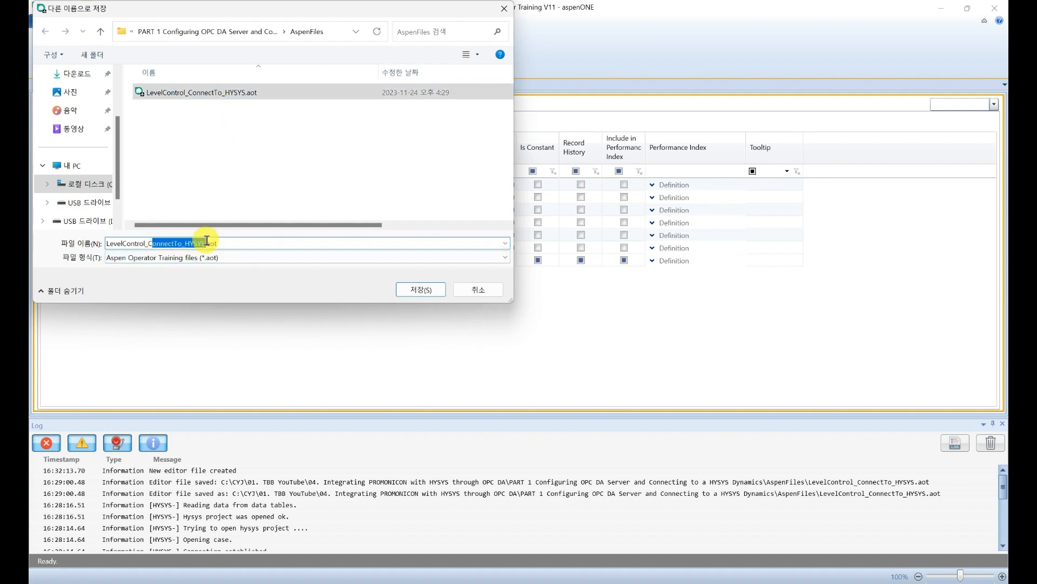
key(BackSpace)
text(Connect)
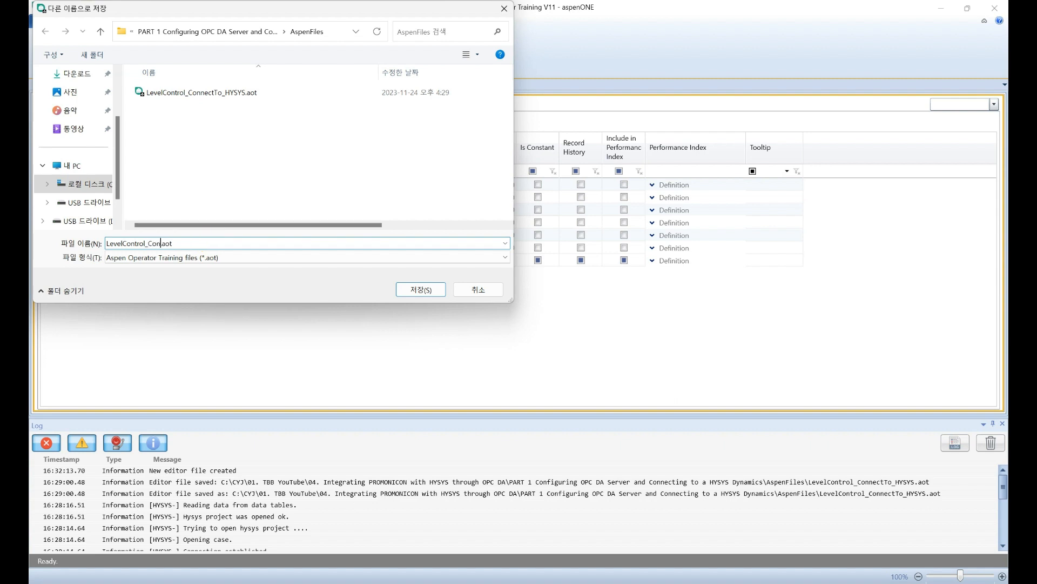
text(To_OPC_DA.)
click(420, 289)
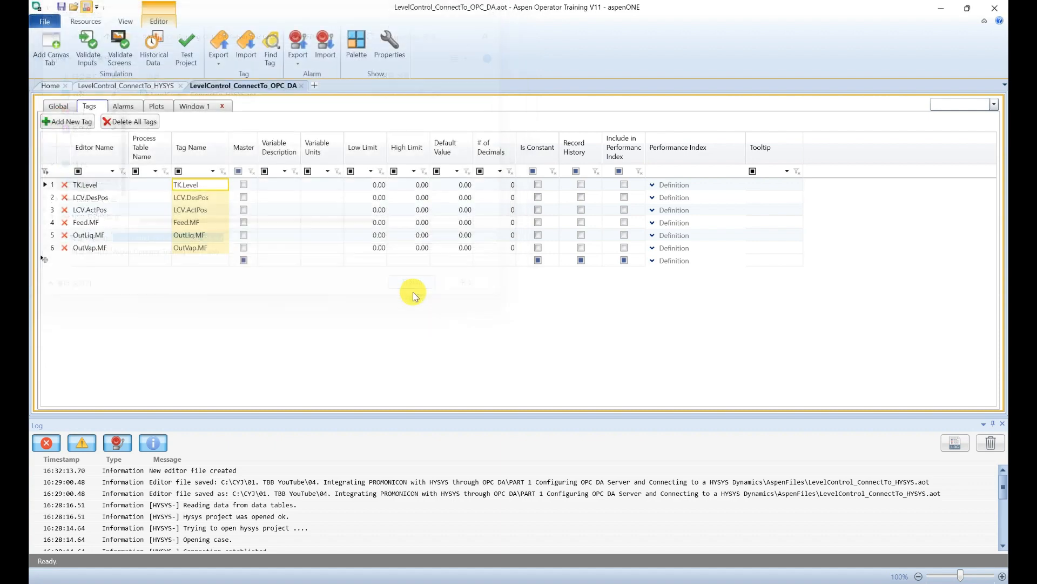
Step: Close the LevelControl_ConnectTo_OPC_DA and LevelControl_ConnectTo_HYSYS project tabs
click(301, 86)
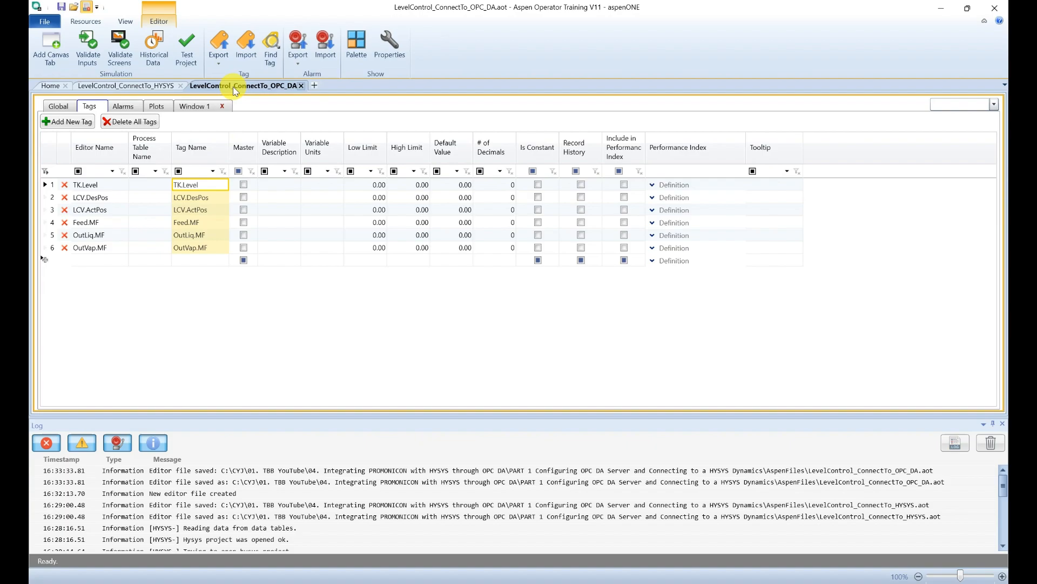
click(182, 87)
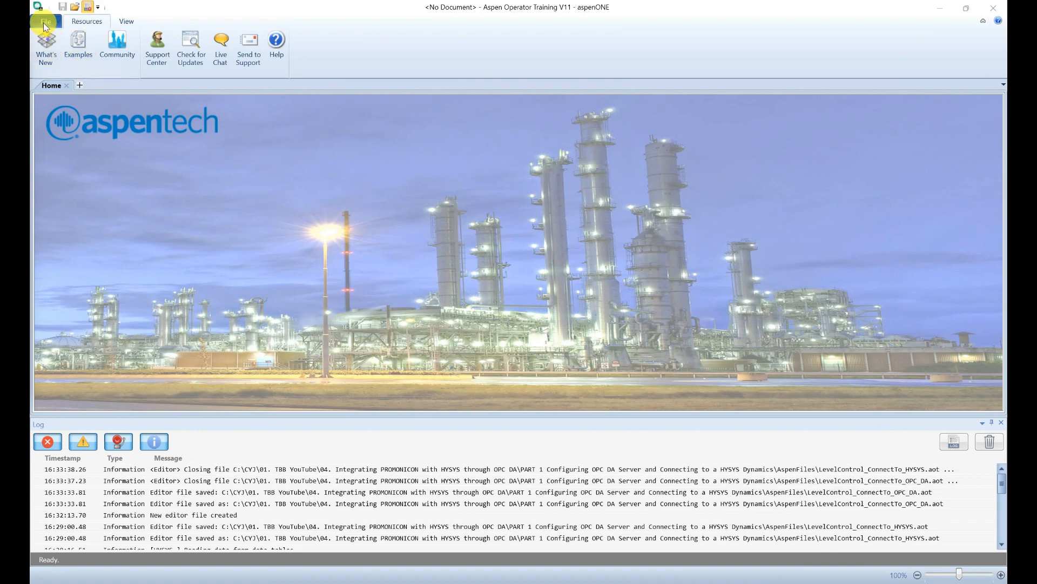
Step: Create a new Synchro project and add the HYSYS and OPC_DA .aot files to it
click(45, 24)
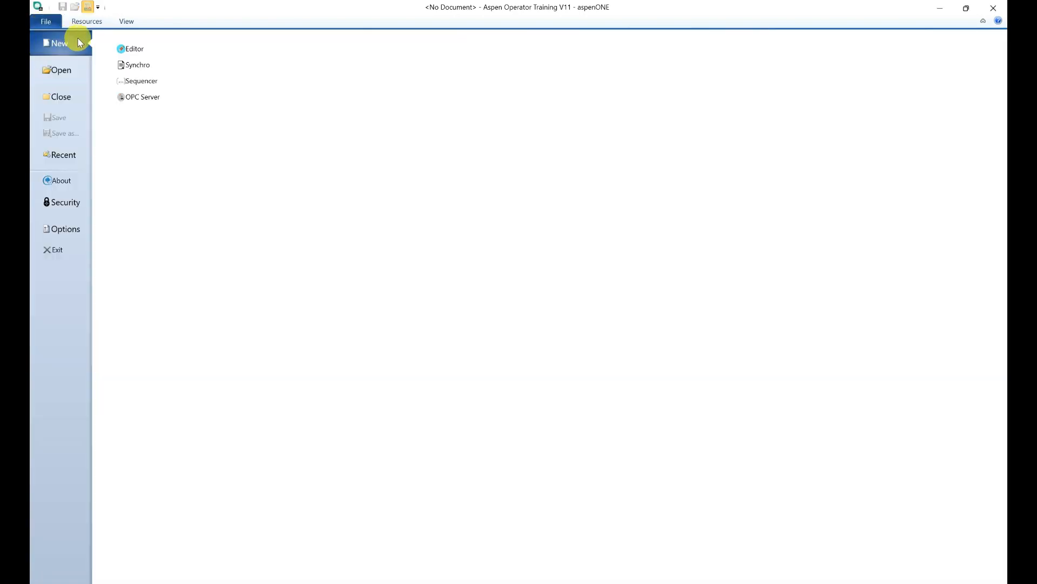
click(132, 64)
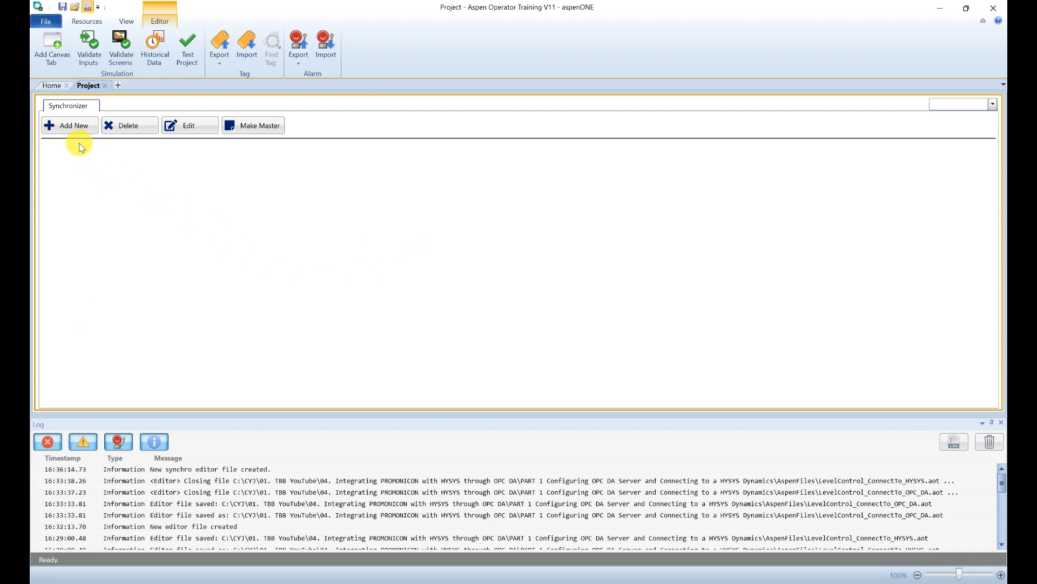
click(74, 125)
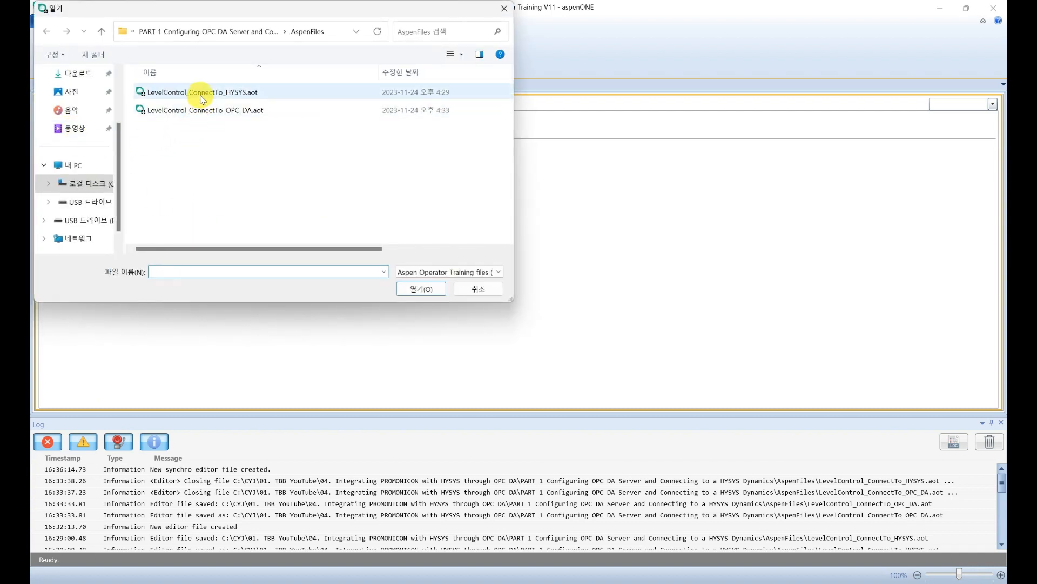
double_click(201, 95)
click(82, 127)
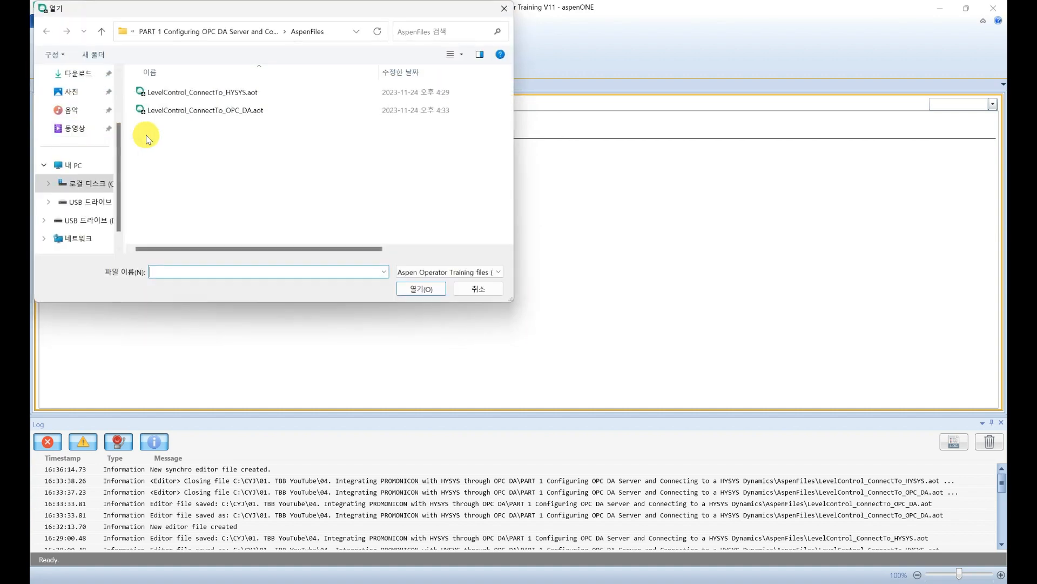
double_click(189, 111)
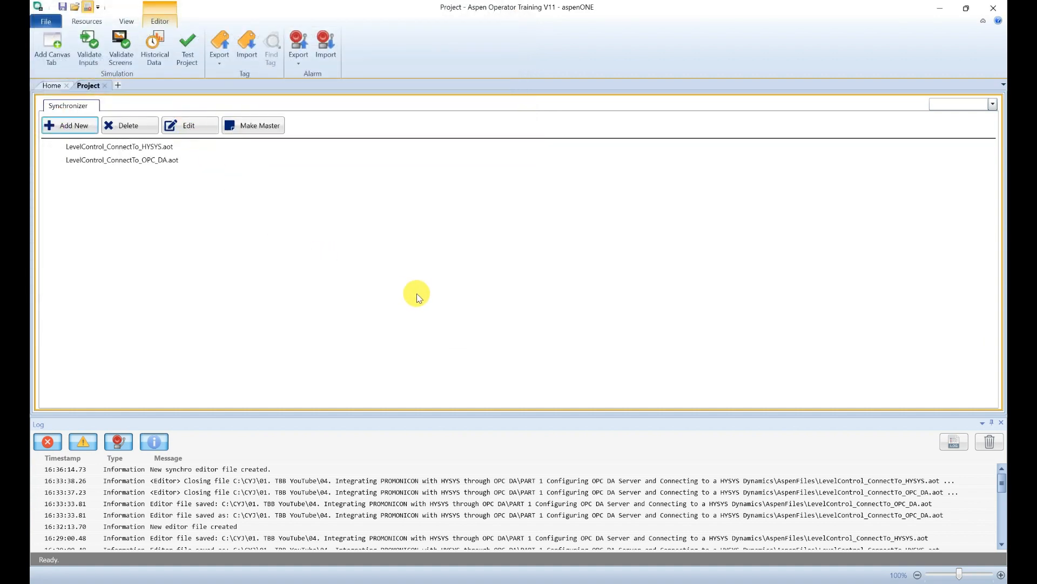
Step: Make the HYSYS project master, then save the synchro project as LevelControl_Synchro.aot
click(170, 153)
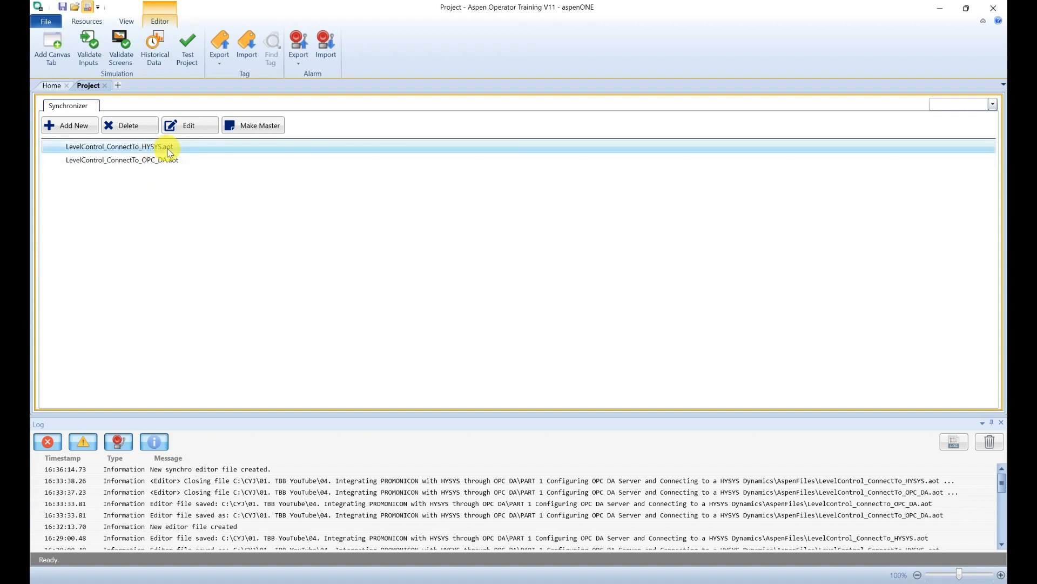
click(252, 127)
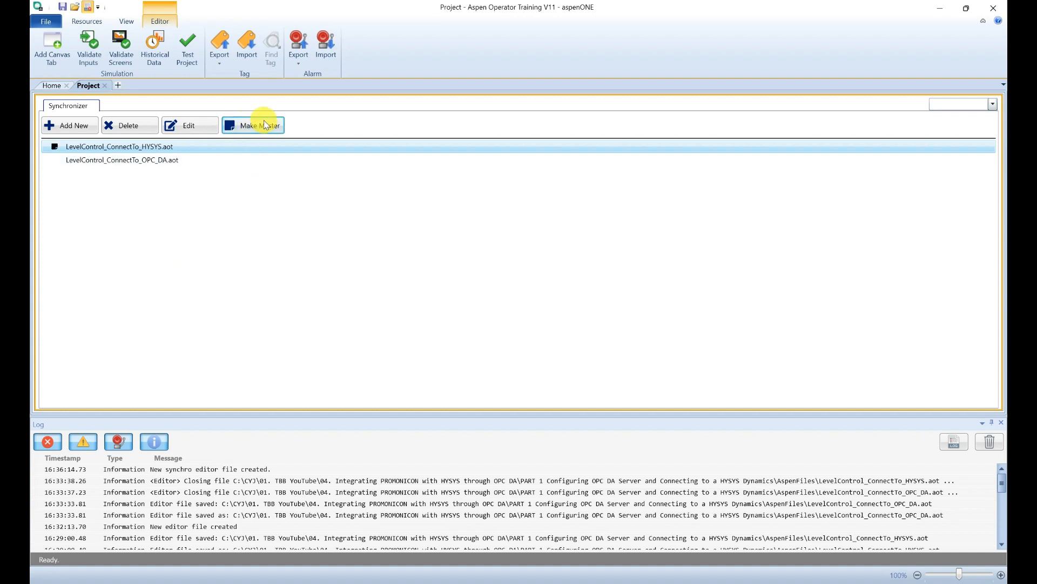
click(63, 7)
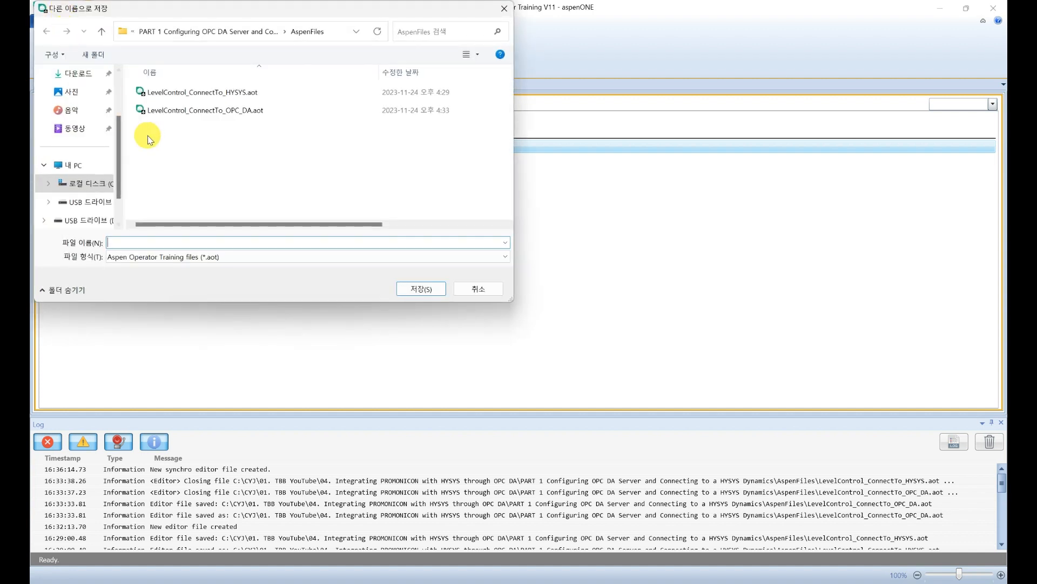
click(215, 115)
click(151, 243)
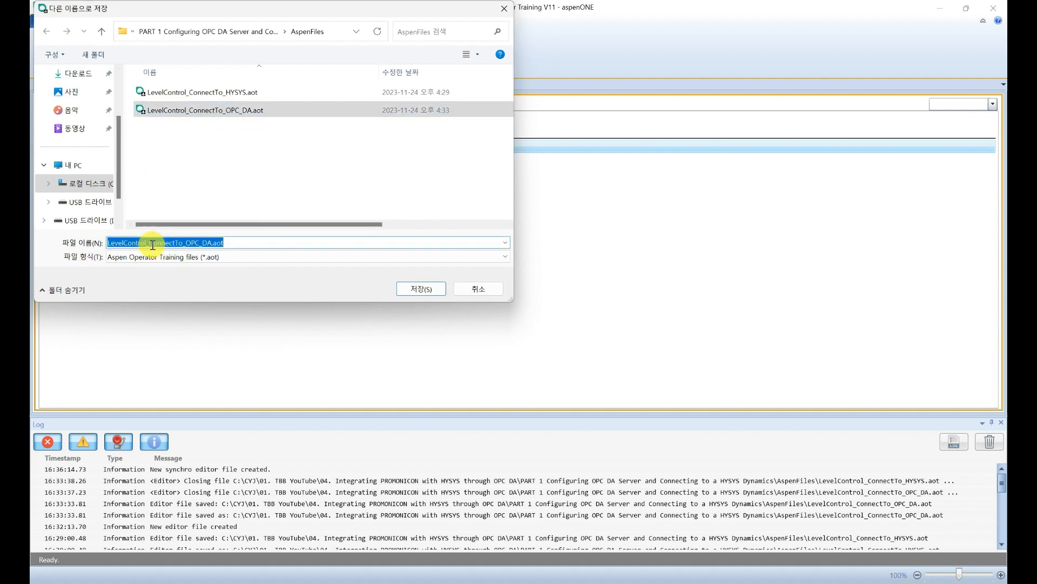
click(150, 244)
drag(210, 243, 150, 243)
text(Synchr)
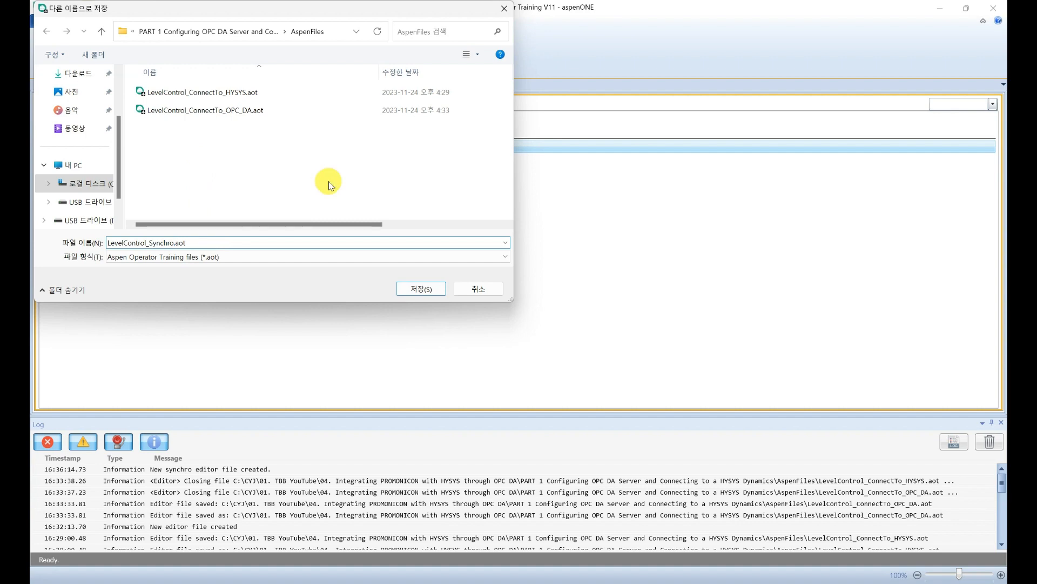
click(421, 288)
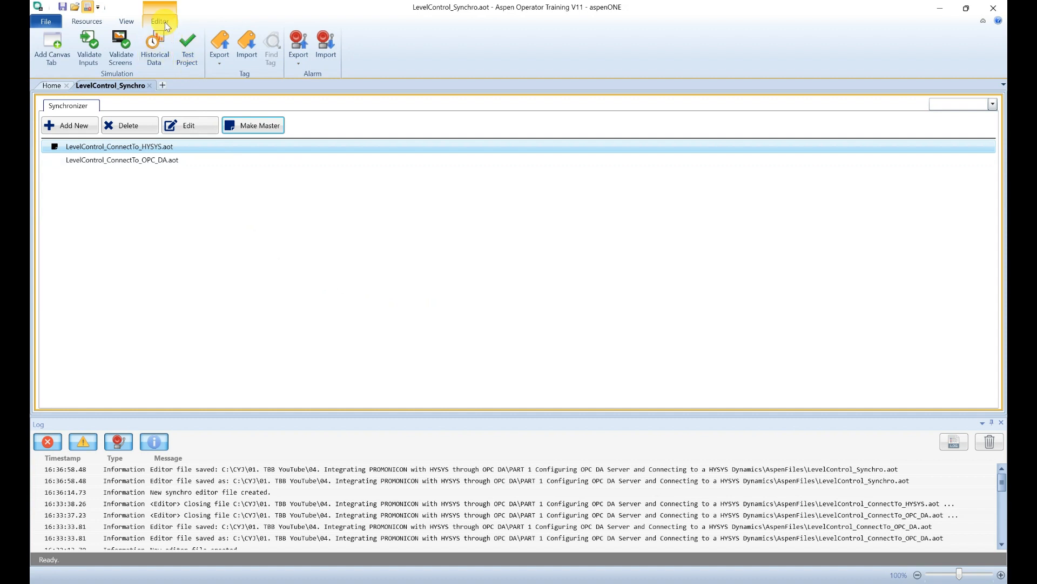
Step: Launch the LevelControl_Synchro Temp01 test runtime and start the simulation running
click(190, 58)
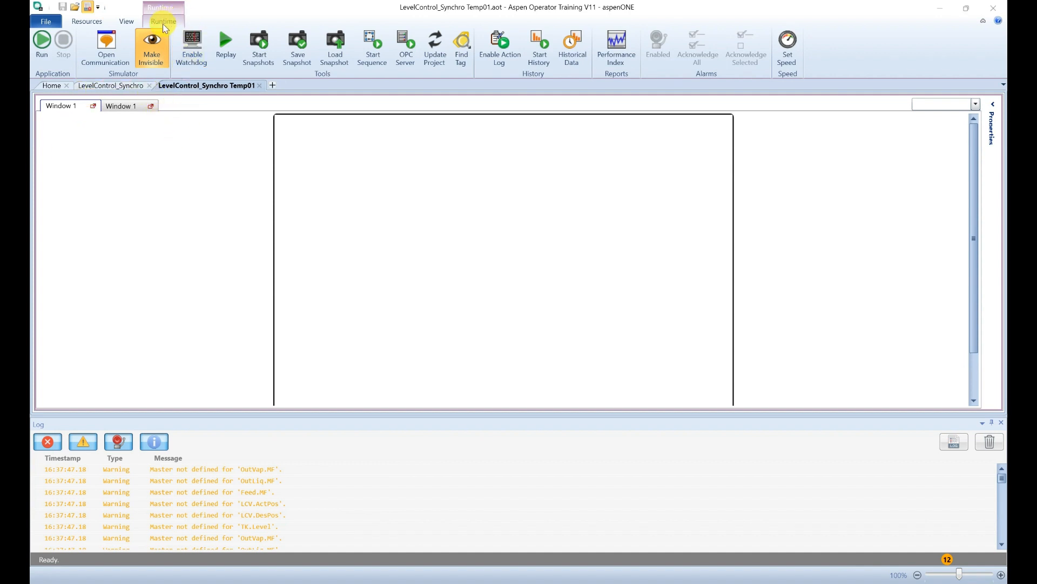
scroll(238, 472, down, 3)
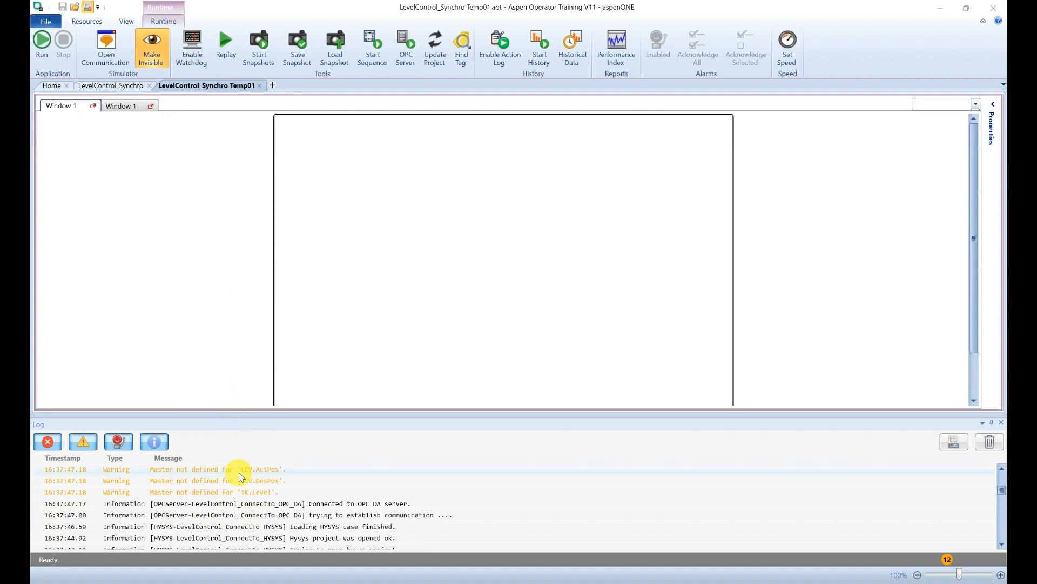
scroll(241, 475, up, 3)
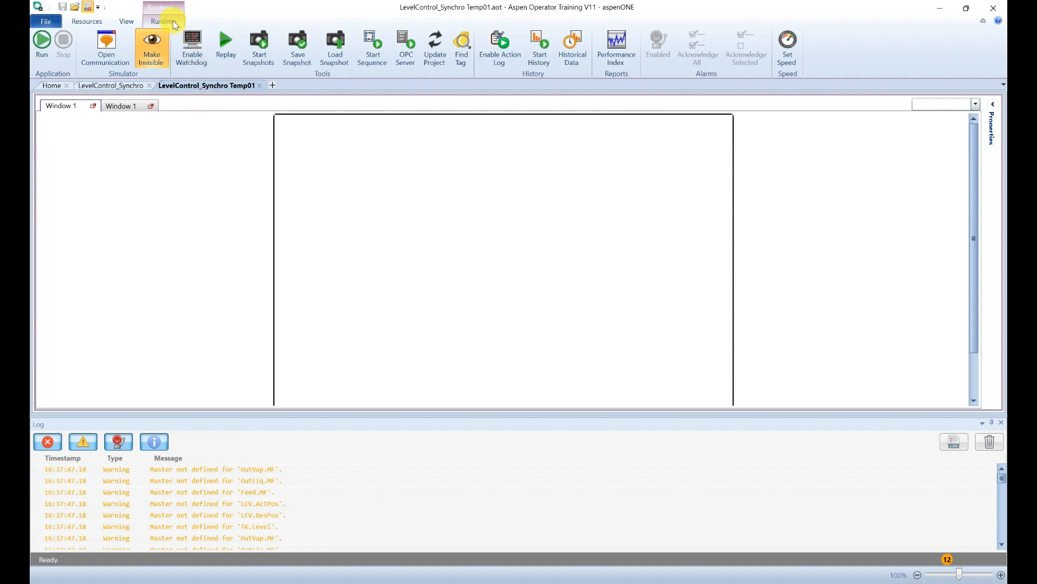
click(42, 45)
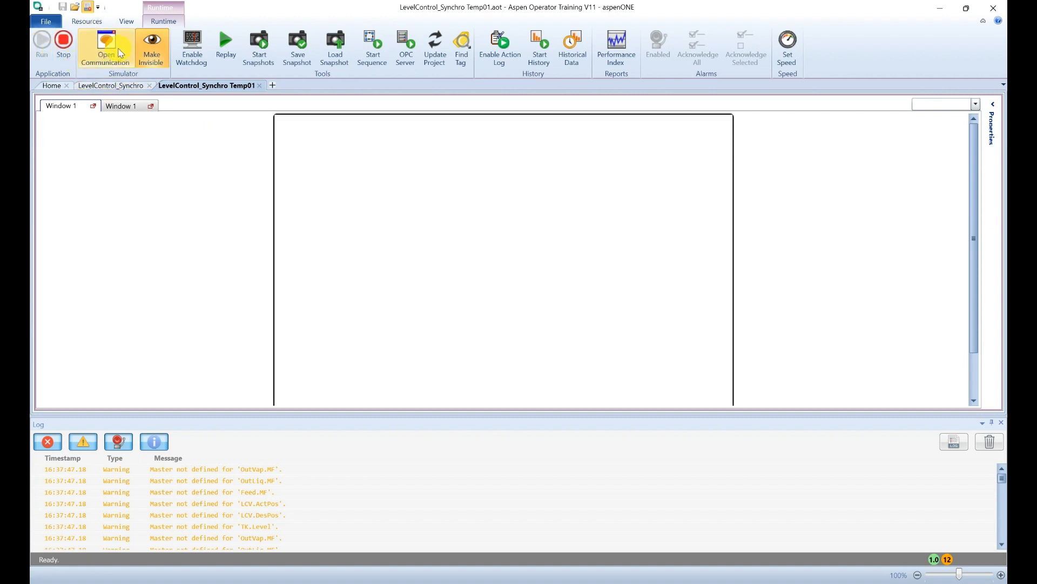
Step: Open the communication monitor and expand all six tags to compare HYSYS and OPC_DA values
click(119, 52)
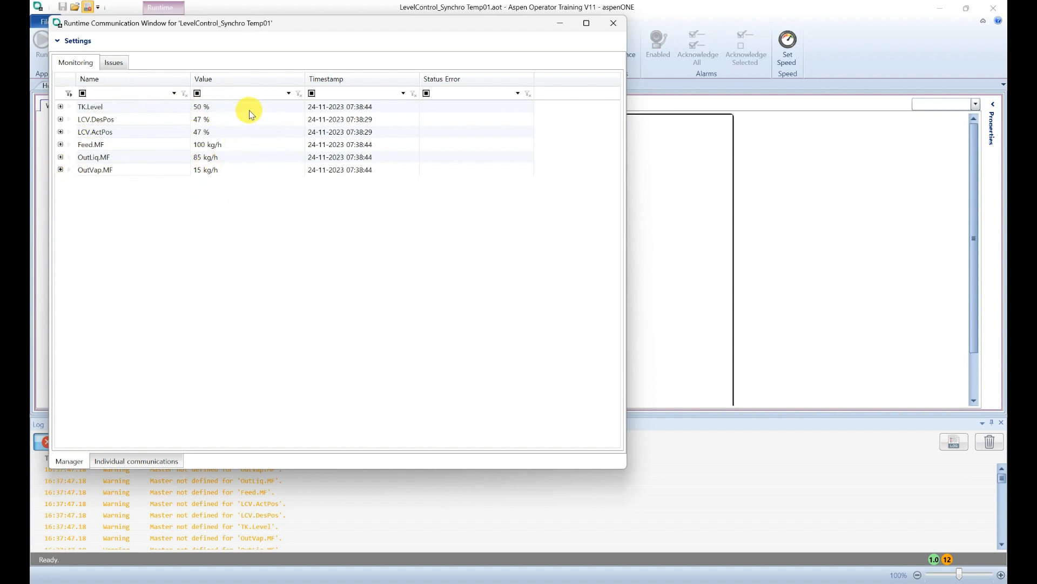
click(61, 107)
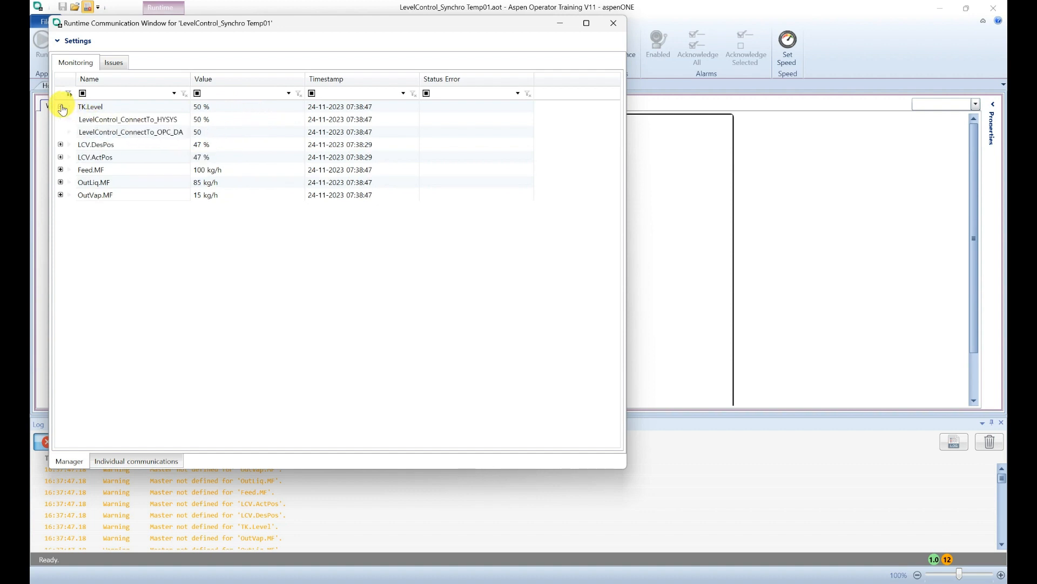
click(61, 143)
click(60, 183)
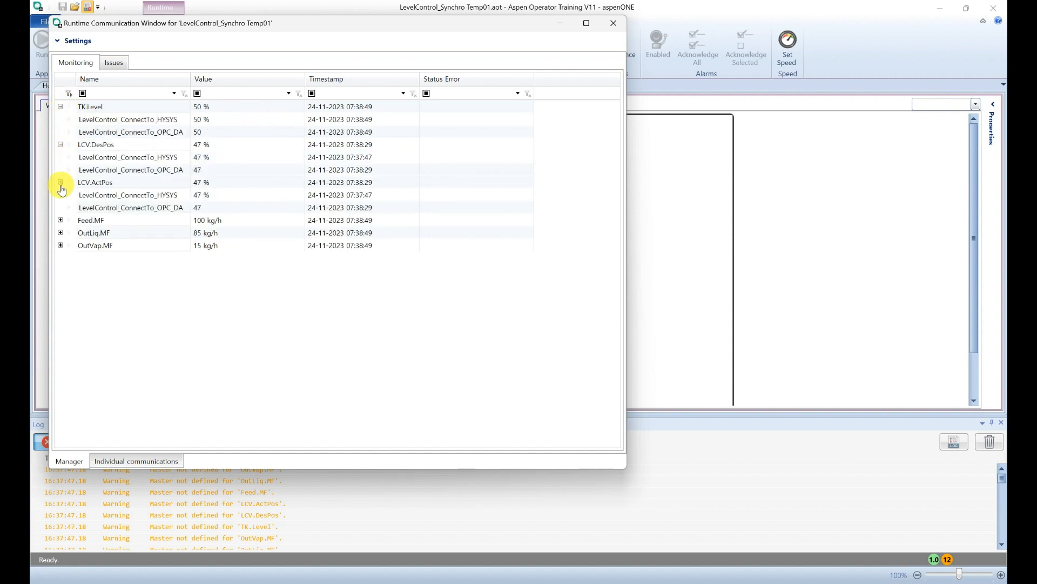
click(61, 220)
click(135, 119)
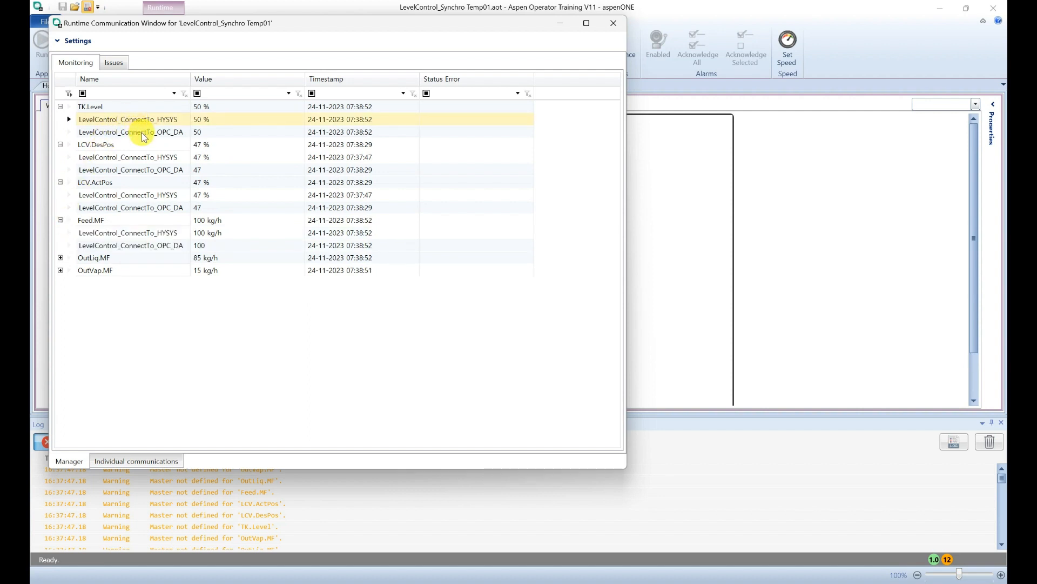
click(138, 132)
click(61, 257)
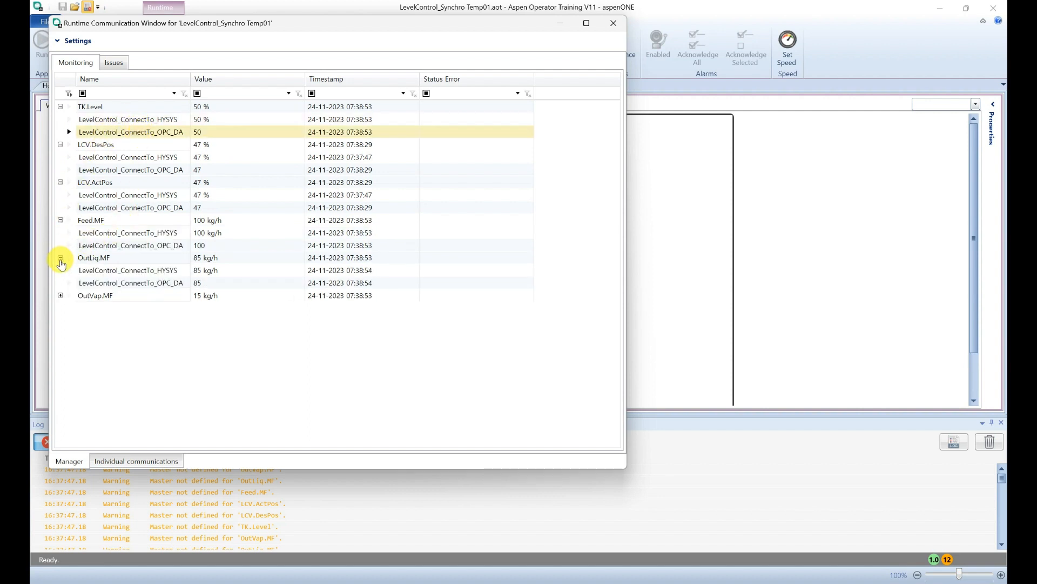
click(60, 296)
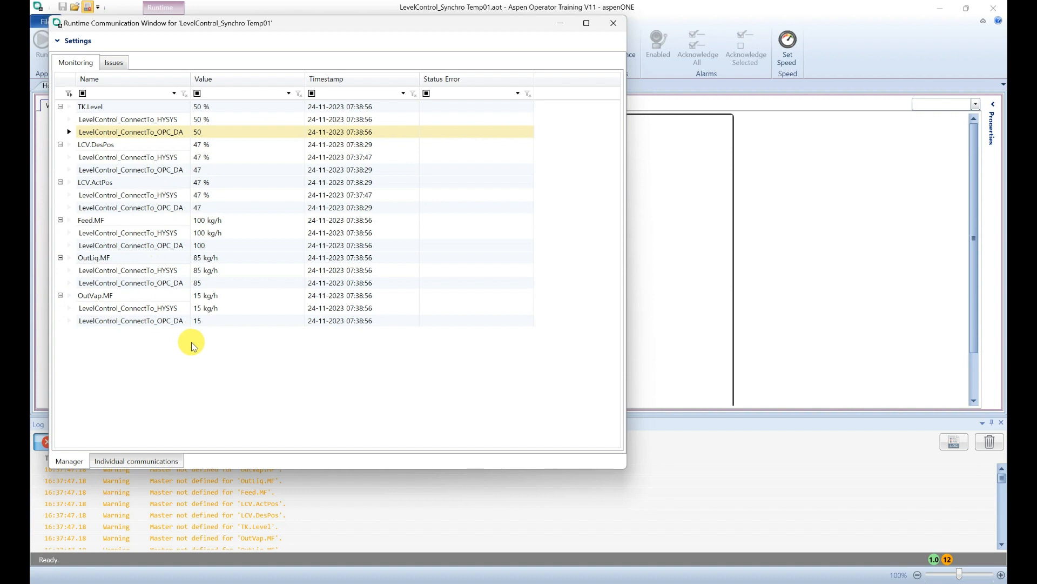